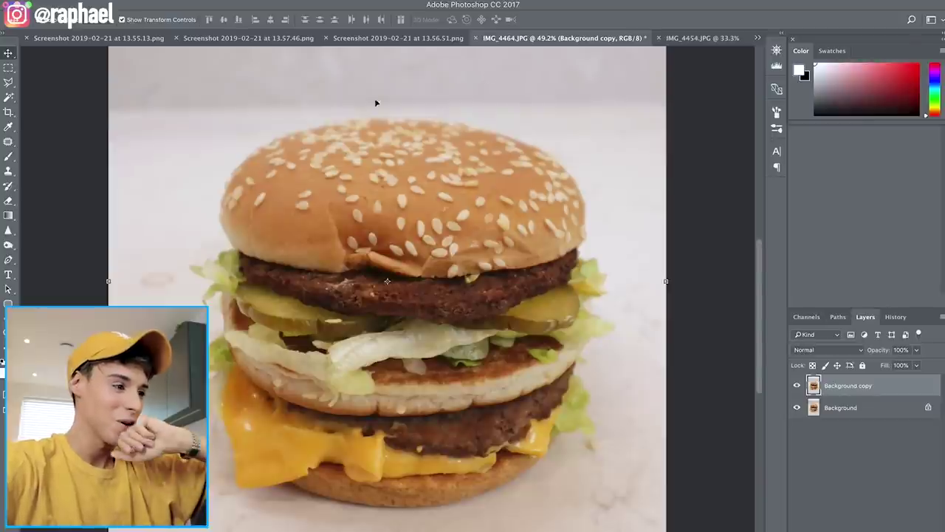
With the Patch tool, patch blemishes on the top bun's right side and left edge
click(9, 142)
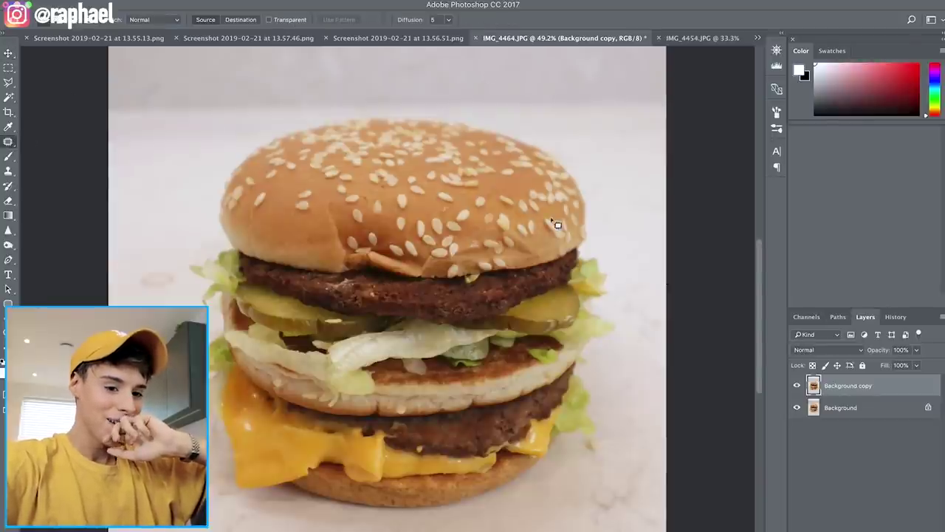
scroll(458, 200, up, 3)
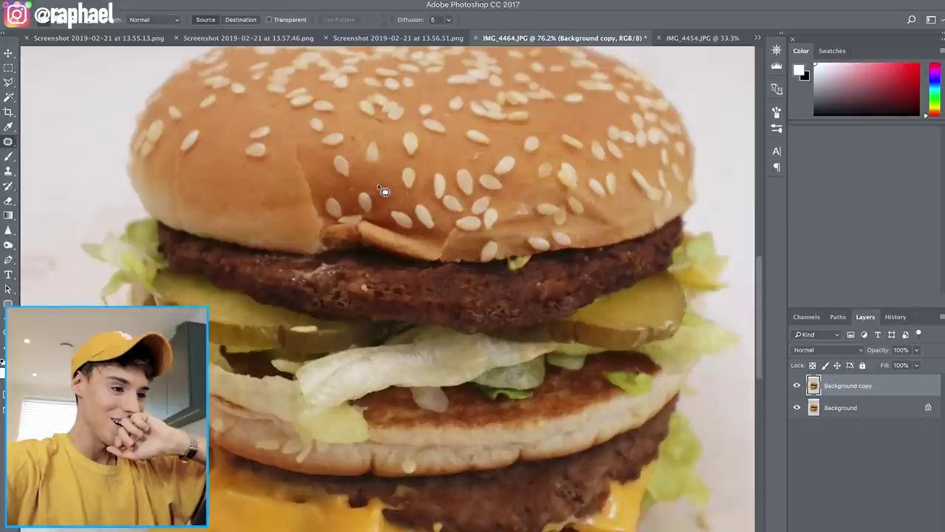
scroll(384, 186, left, 3)
scroll(384, 186, up, 1)
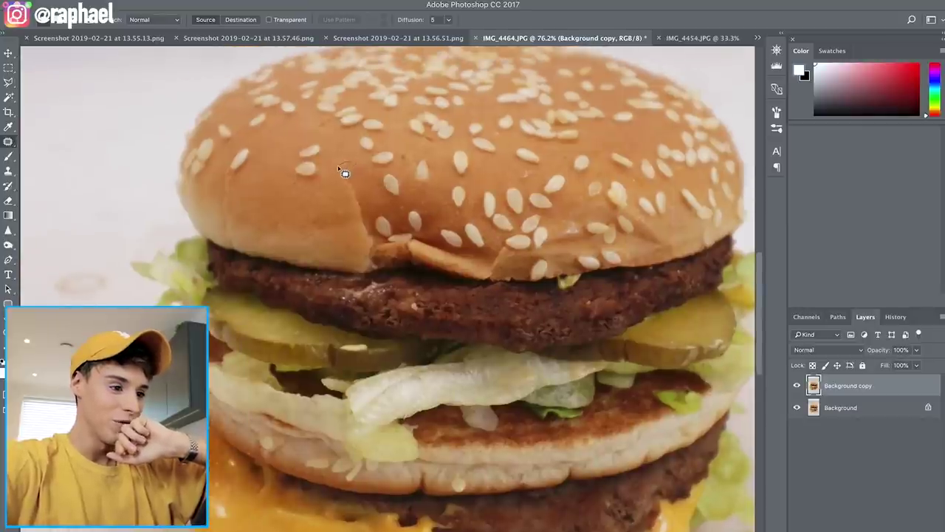
mouse_move(384, 251)
mouse_down()
mouse_move(364, 193)
mouse_move(318, 219)
mouse_move(278, 211)
mouse_move(283, 188)
mouse_up()
key(ctrl+d)
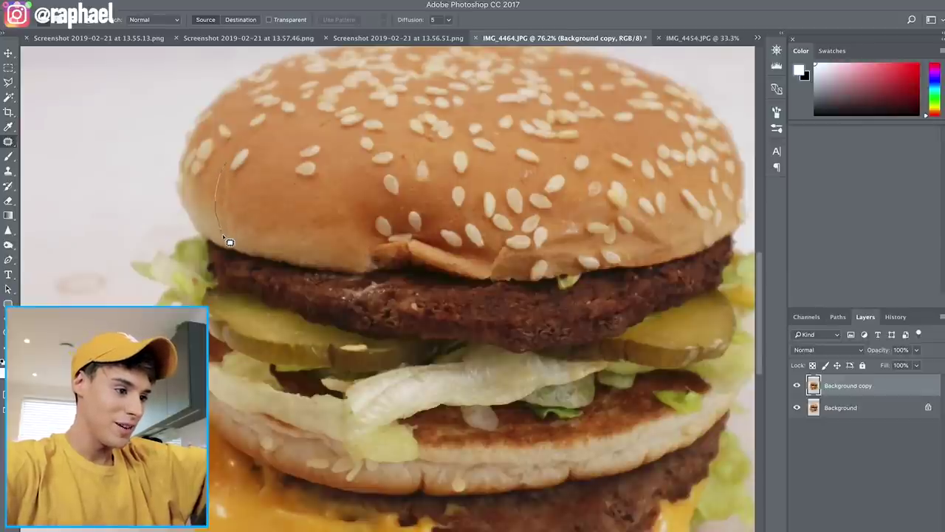
drag(236, 250, 229, 170)
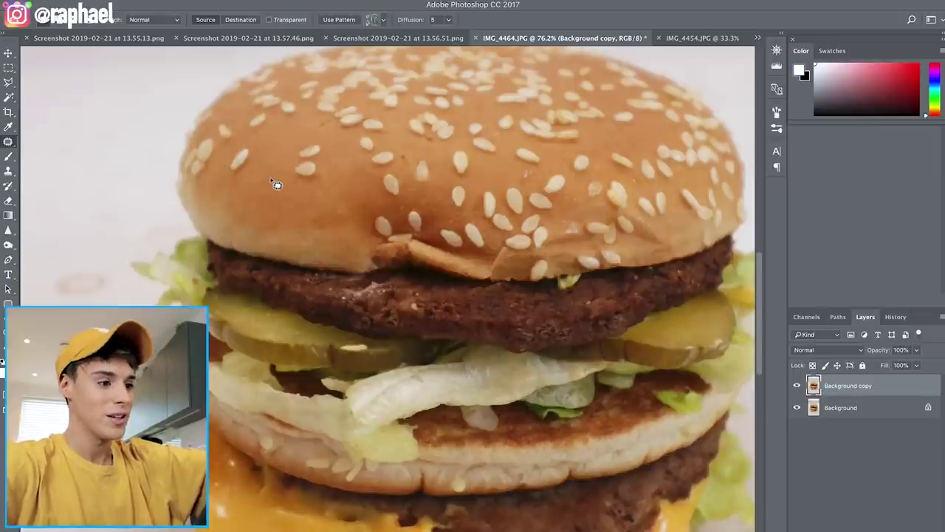
key(ctrl+d)
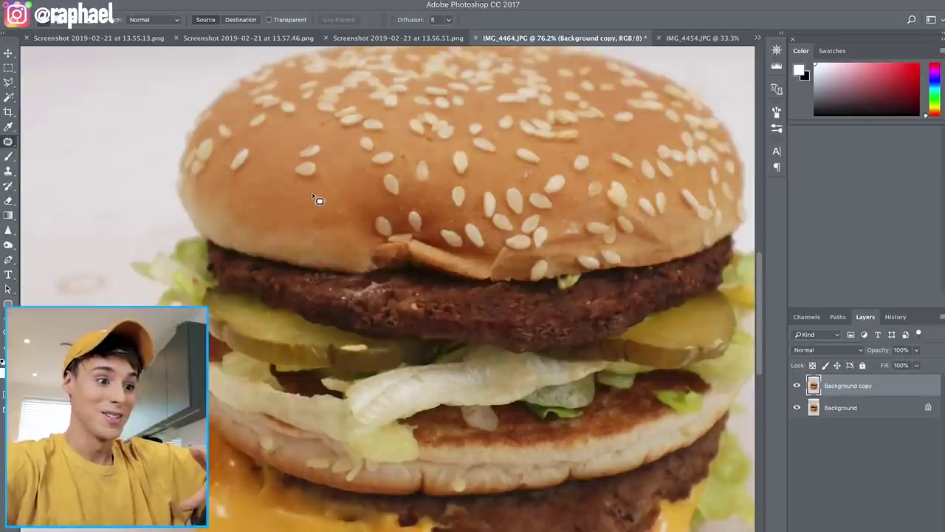
Patch another spot on the top bun, discarding the sesame seed selections
mouse_move(266, 207)
mouse_down()
mouse_move(274, 223)
mouse_move(299, 210)
mouse_up()
drag(325, 170, 321, 175)
key(ctrl+d)
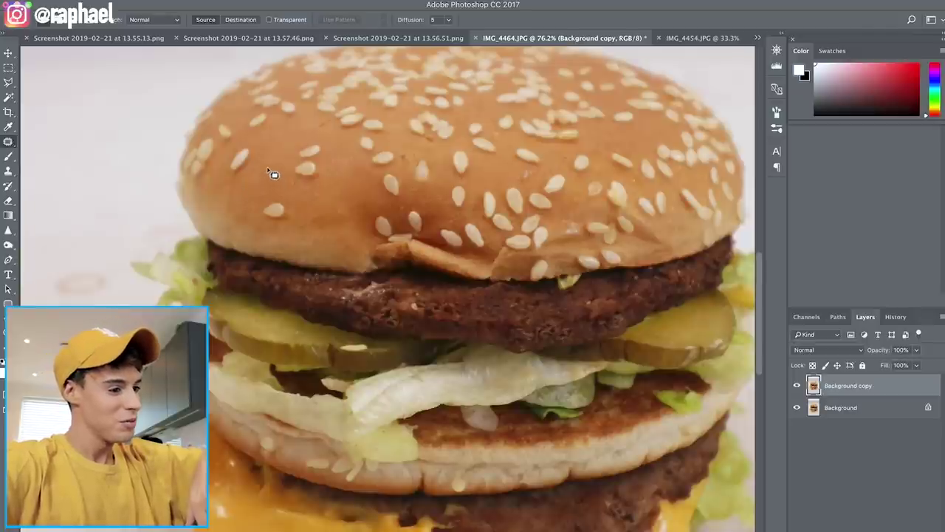
mouse_move(243, 193)
mouse_down()
mouse_move(275, 171)
mouse_move(251, 175)
mouse_move(256, 187)
mouse_move(281, 172)
mouse_move(386, 158)
mouse_up()
key(ctrl+d)
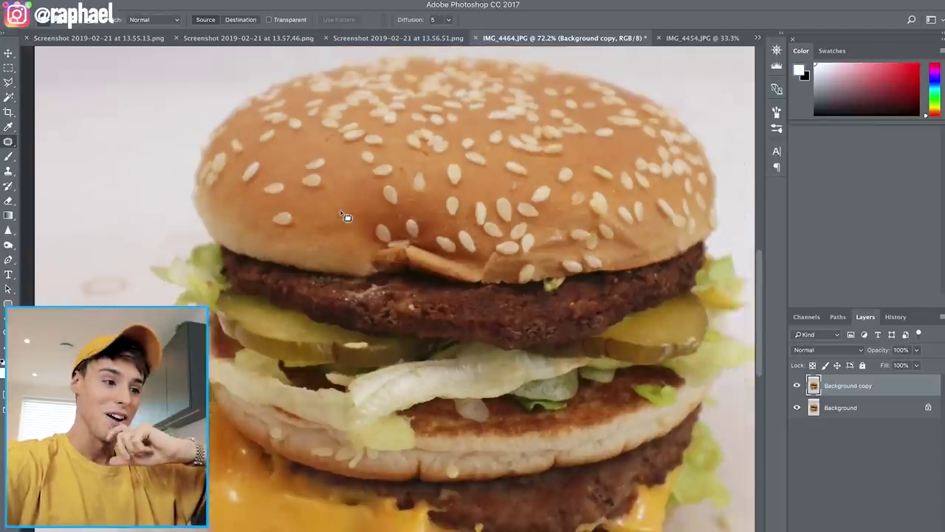
Open Liquify on the burger photo IMG_4464.JPG
scroll(346, 214, down, 2)
scroll(347, 217, up, 2)
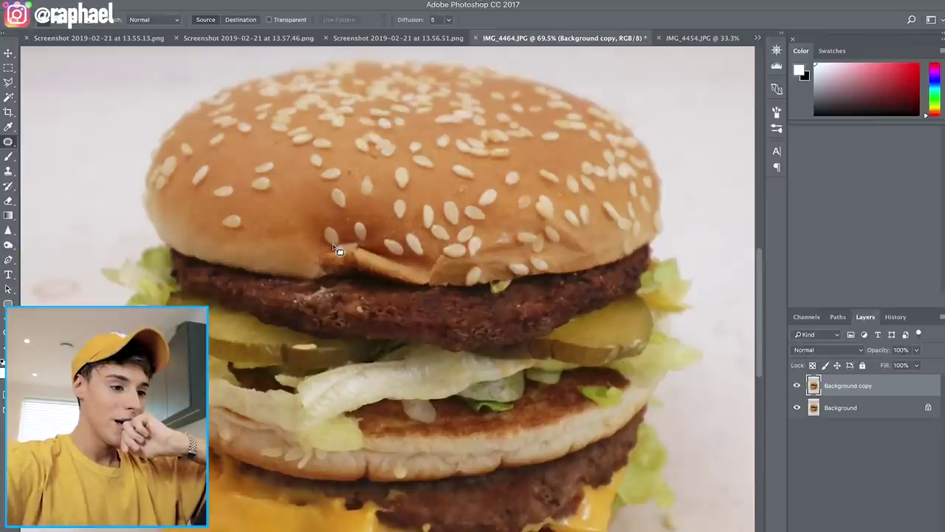
key(ctrl+shift+x)
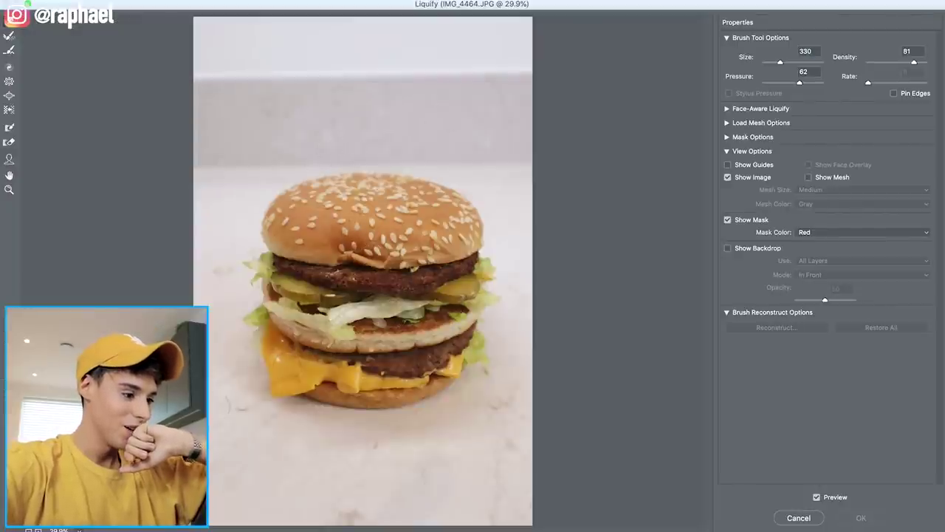
Zoom in, push the bun's dented lower edge smooth with Forward Warp, and apply Liquify
key(super+equal)
key(super+equal)
key(super+equal)
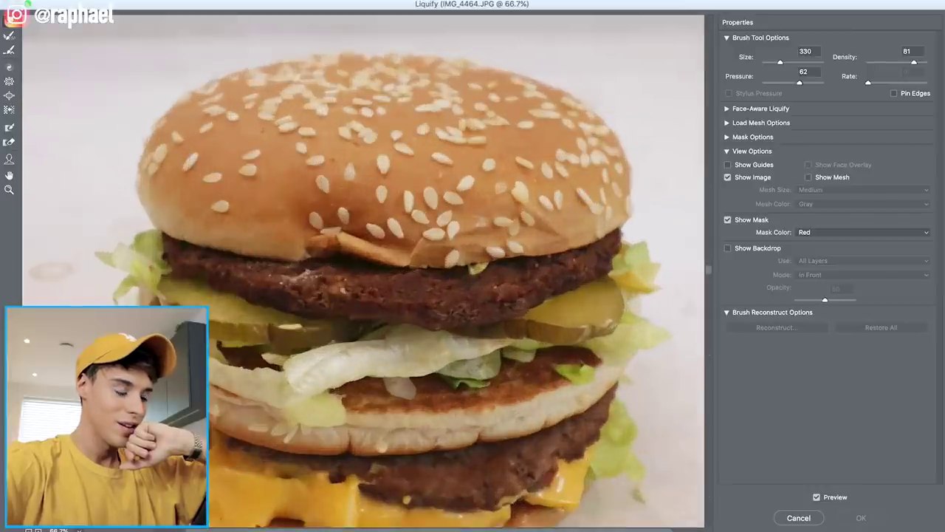
key(super+equal)
mouse_move(318, 247)
mouse_down()
mouse_move(322, 221)
mouse_move(321, 244)
mouse_move(395, 255)
mouse_move(325, 255)
mouse_move(465, 262)
mouse_move(336, 270)
mouse_move(351, 276)
mouse_move(349, 257)
mouse_up()
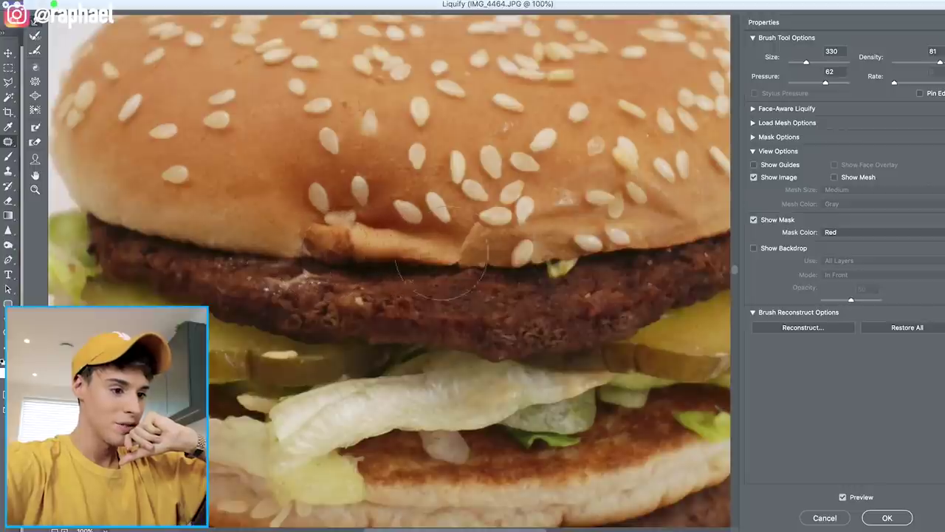
scroll(436, 269, right, 5)
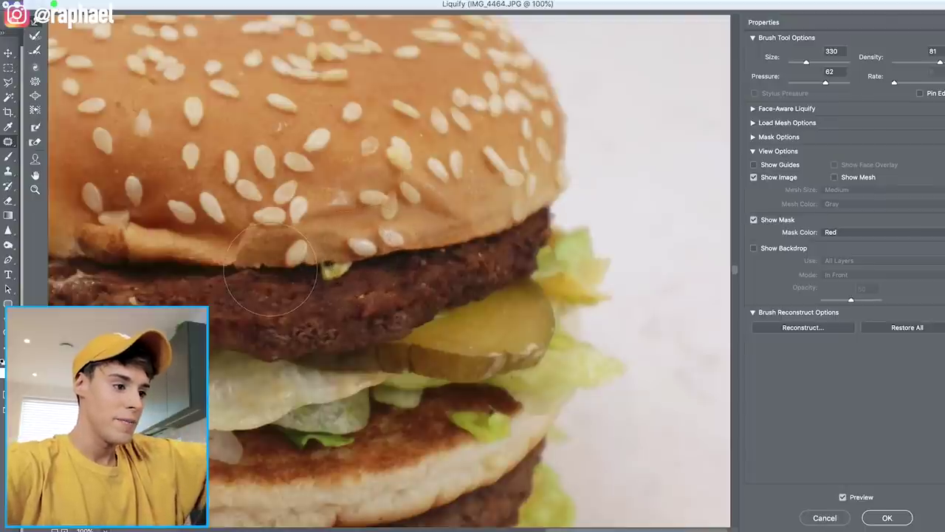
scroll(350, 262, left, 10)
scroll(352, 268, right, 10)
drag(273, 255, 281, 275)
scroll(281, 274, left, 10)
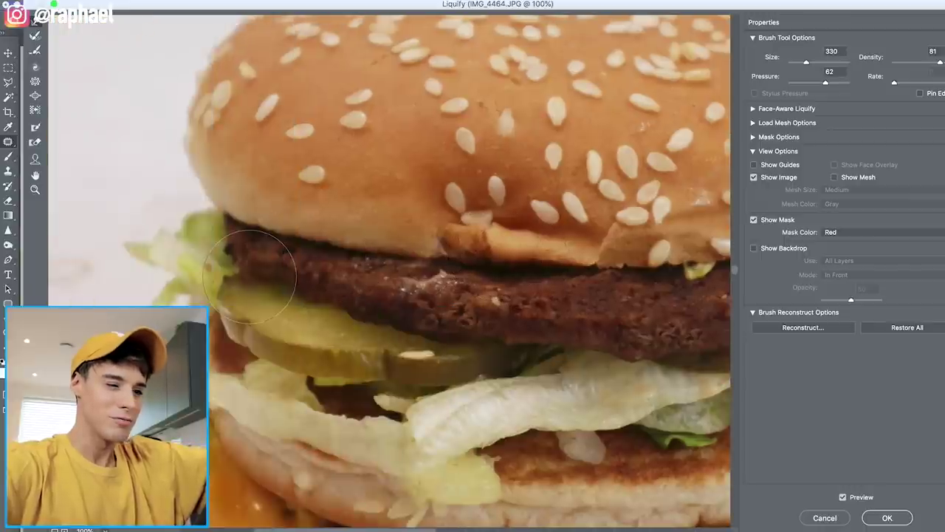
key(Return)
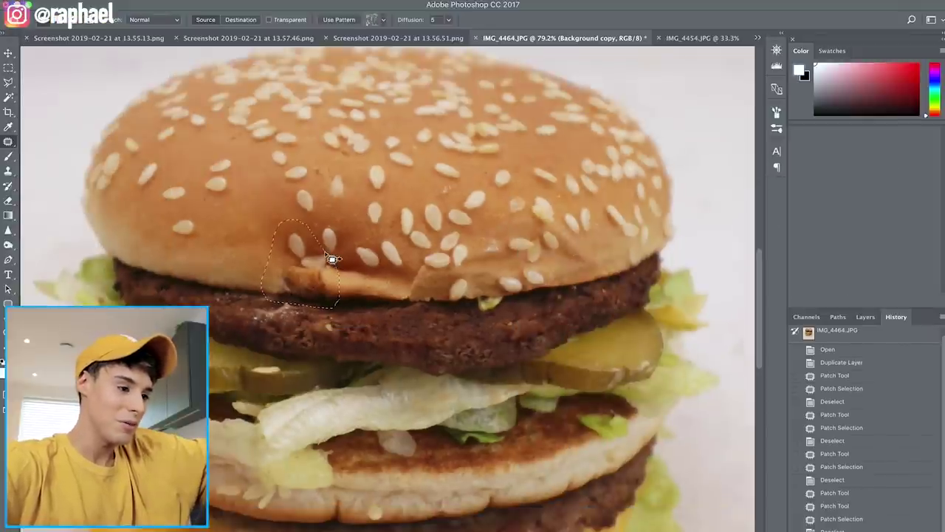
Patch the torn area at the bun's front edge with clean bun texture from the right
mouse_move(285, 276)
mouse_down()
mouse_move(248, 280)
mouse_move(243, 269)
mouse_move(265, 297)
mouse_move(283, 294)
mouse_move(236, 294)
mouse_up()
key(ctrl+d)
key(ctrl+d)
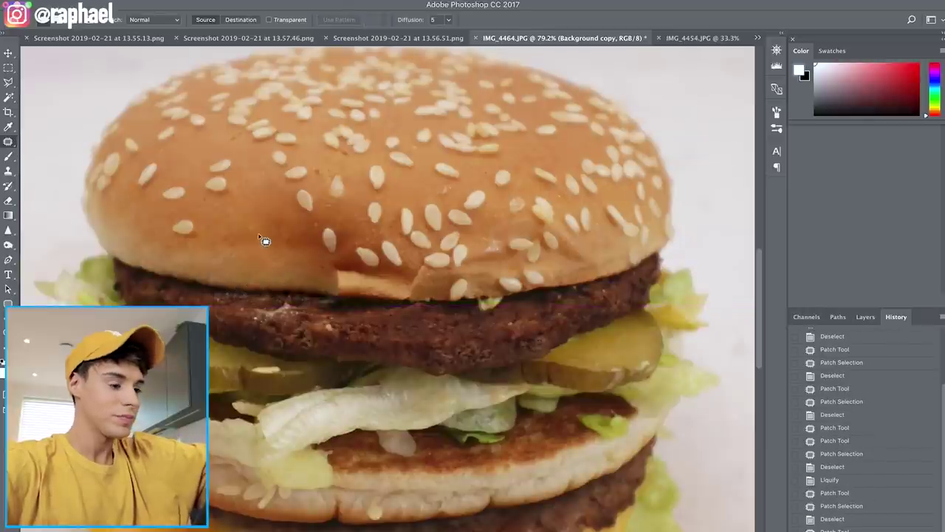
key(ctrl+minus)
scroll(398, 295, up, 2)
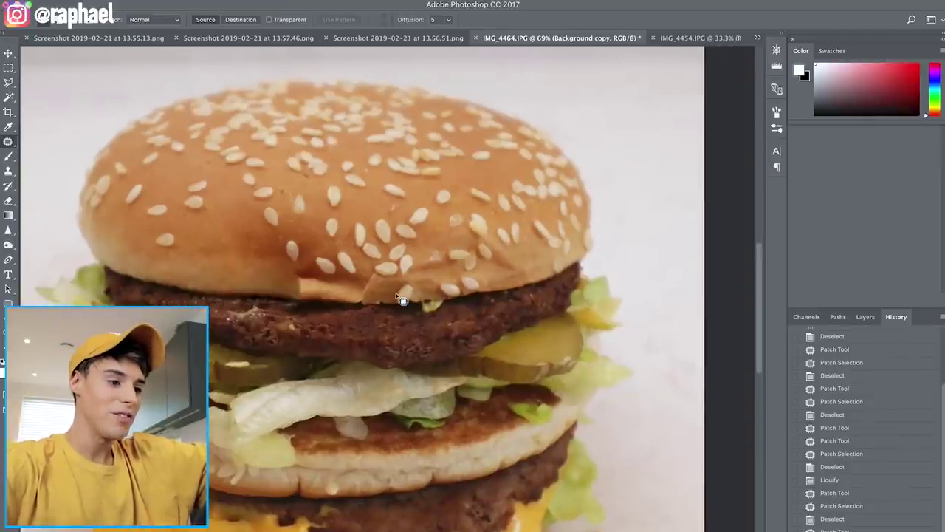
mouse_move(290, 247)
mouse_down()
mouse_move(295, 319)
mouse_move(310, 233)
mouse_up()
scroll(310, 233, down, 1)
mouse_move(354, 281)
mouse_down()
mouse_move(421, 260)
mouse_move(284, 249)
mouse_up()
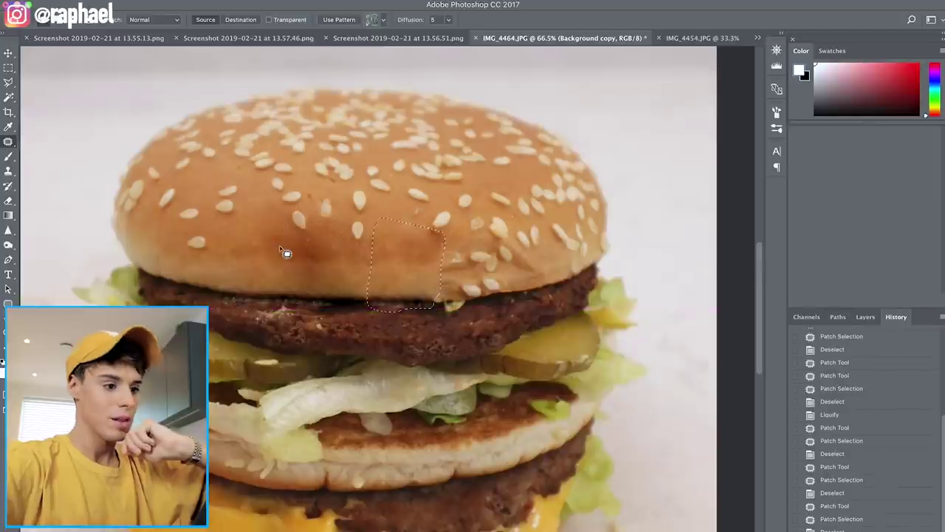
key(super+d)
Patch out the spot on top of the patty
scroll(365, 310, down, 3)
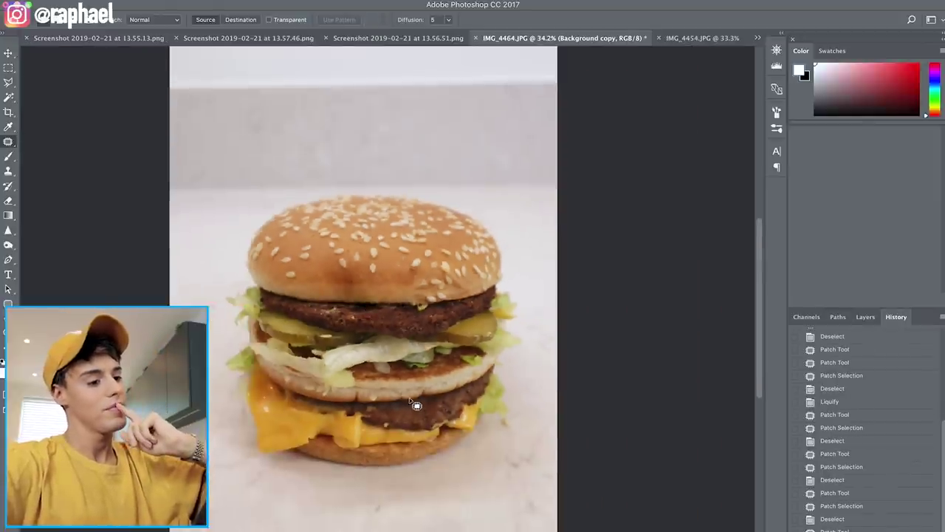
scroll(410, 352, up, 3)
scroll(410, 351, up, 1)
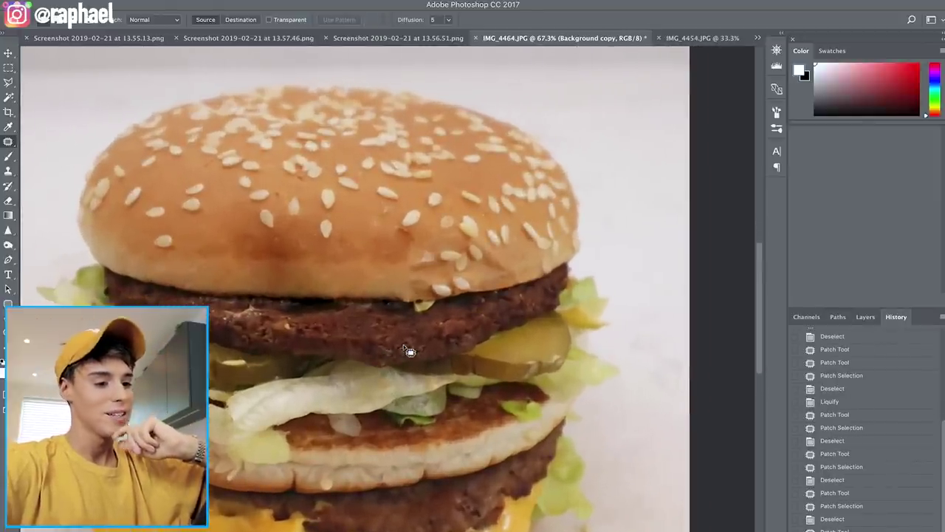
mouse_move(418, 299)
mouse_down()
mouse_move(423, 322)
mouse_move(442, 301)
mouse_move(530, 298)
mouse_move(514, 291)
mouse_move(298, 331)
mouse_up()
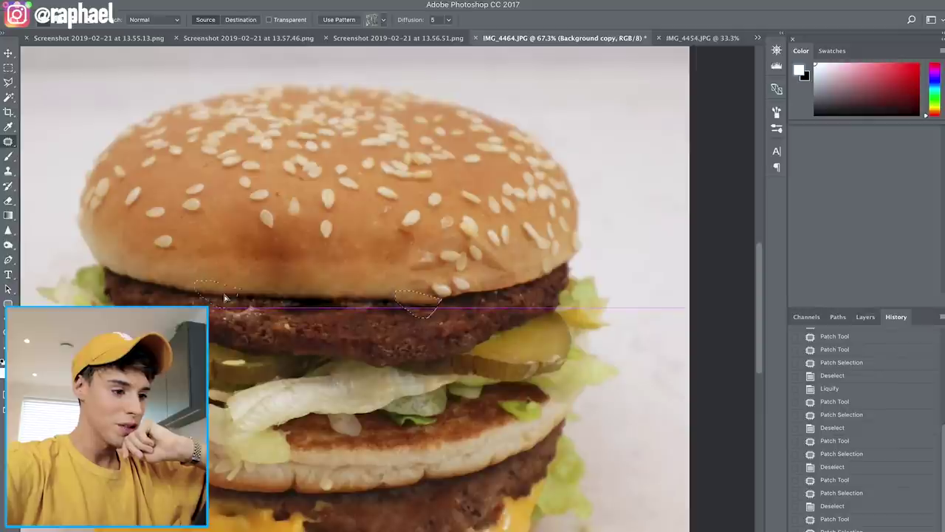
key(ctrl+d)
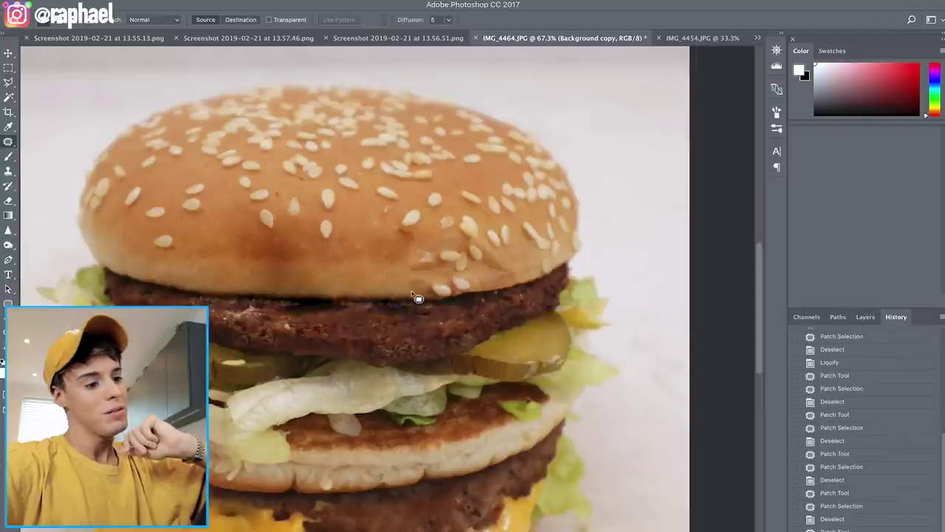
scroll(418, 293, down, 3)
scroll(365, 263, up, 5)
Patch several blemishes across the top of the bun with clean texture
mouse_move(410, 267)
mouse_down()
mouse_move(359, 226)
mouse_move(363, 232)
mouse_up()
key(ctrl+d)
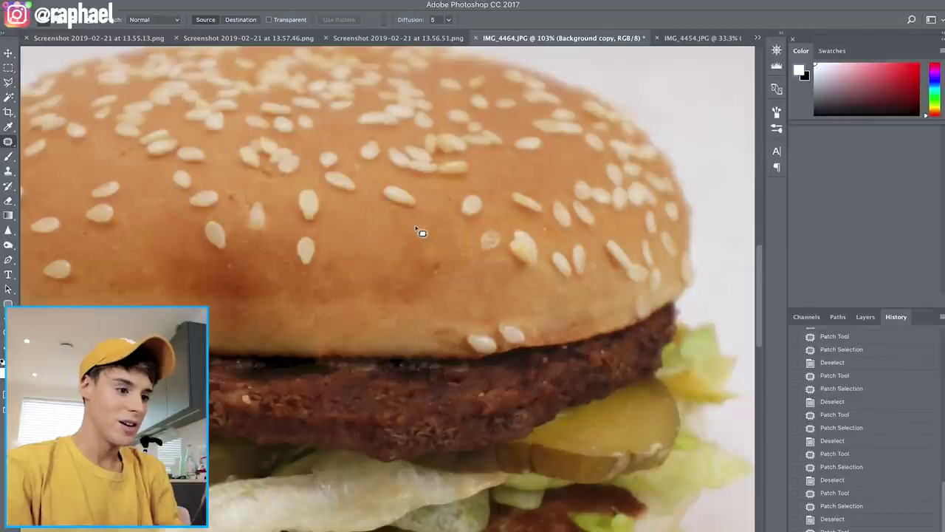
mouse_move(395, 265)
mouse_down()
mouse_move(448, 256)
mouse_move(370, 217)
mouse_move(377, 223)
mouse_up()
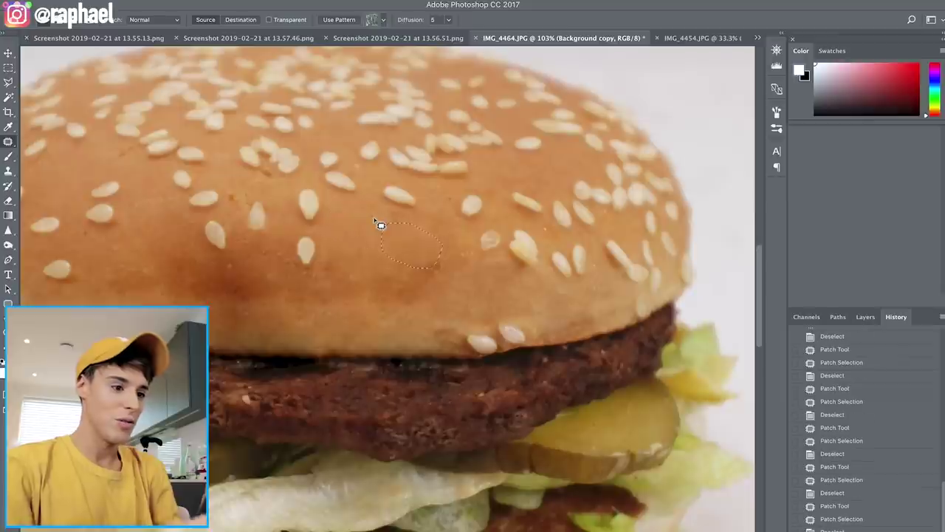
click(355, 226)
mouse_move(380, 216)
mouse_down()
mouse_move(376, 241)
mouse_move(416, 239)
mouse_move(365, 226)
mouse_up()
key(ctrl+d)
scroll(428, 281, down, 3)
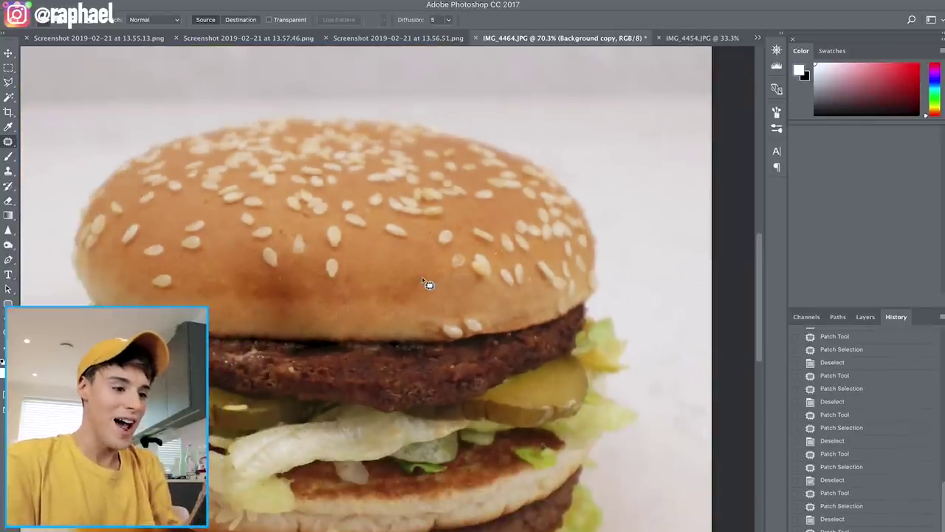
scroll(416, 279, up, 3)
drag(454, 190, 426, 212)
mouse_move(474, 233)
mouse_down()
mouse_move(444, 190)
mouse_move(355, 249)
mouse_move(365, 237)
mouse_up()
key(ctrl+d)
Patch the small spots near the bun's seeds, dropping the unused selection
scroll(416, 256, down, 3)
key(F7)
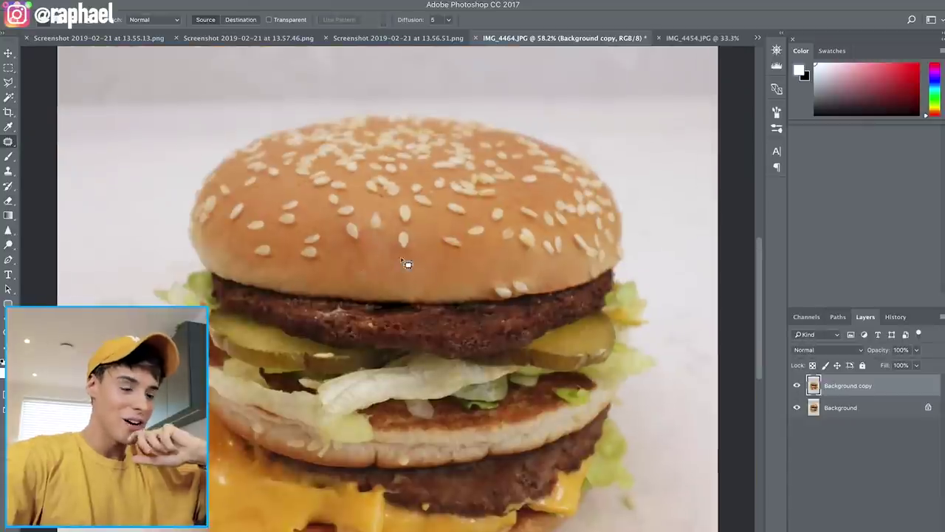
drag(417, 258, 435, 263)
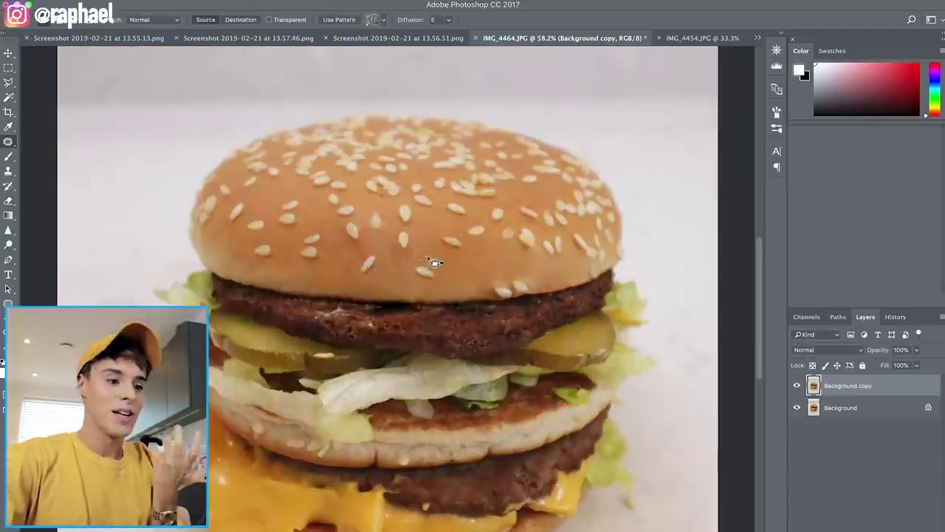
drag(341, 253, 344, 260)
key(ctrl+d)
scroll(428, 263, up, 1)
mouse_move(526, 216)
mouse_down()
mouse_move(543, 239)
mouse_move(511, 223)
mouse_up()
scroll(539, 240, down, 1)
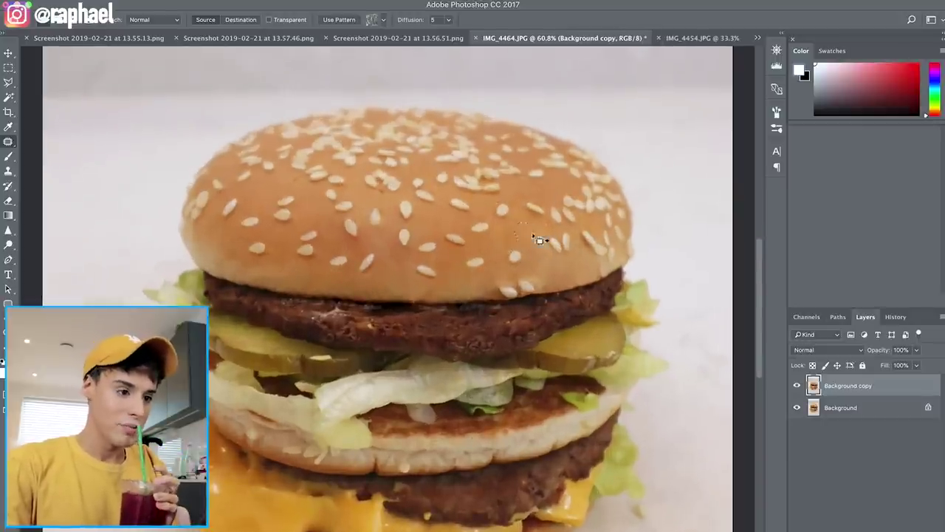
scroll(584, 263, up, 2)
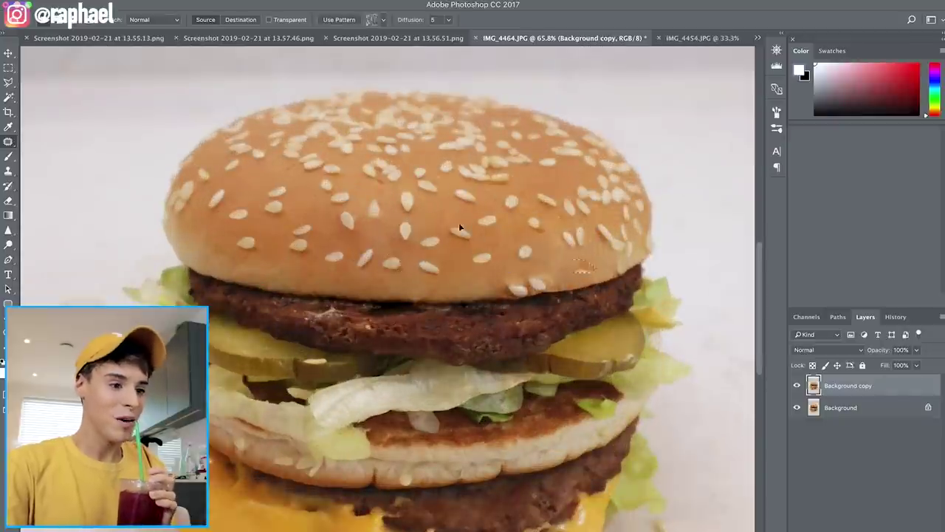
key(ctrl+d)
scroll(416, 270, down, 5)
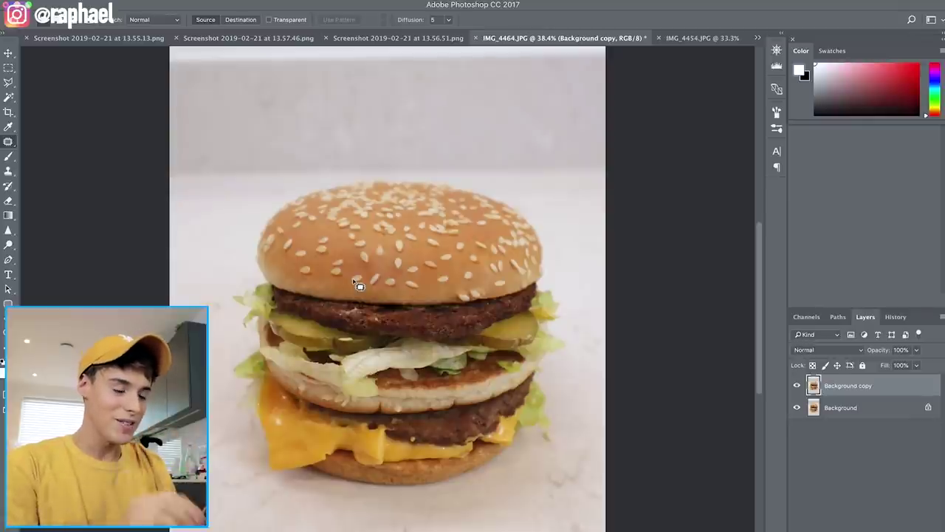
scroll(474, 257, up, 2)
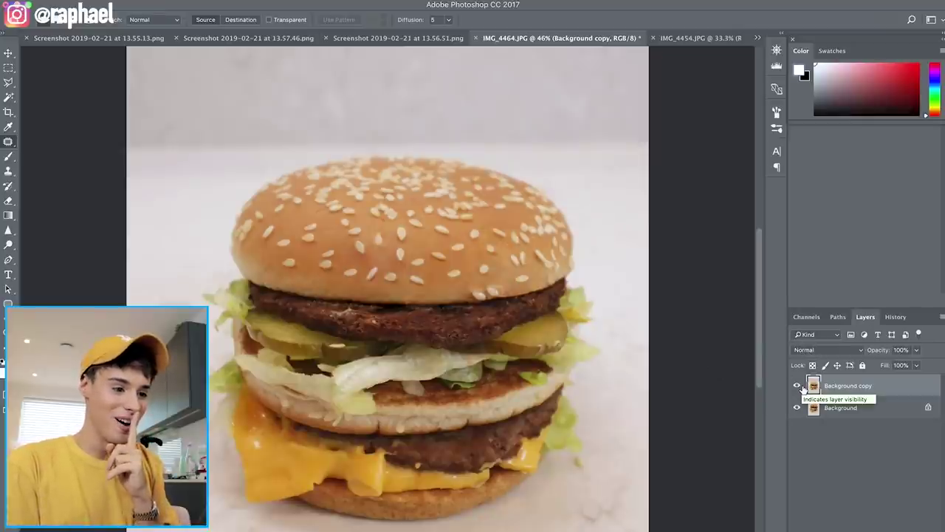
click(797, 386)
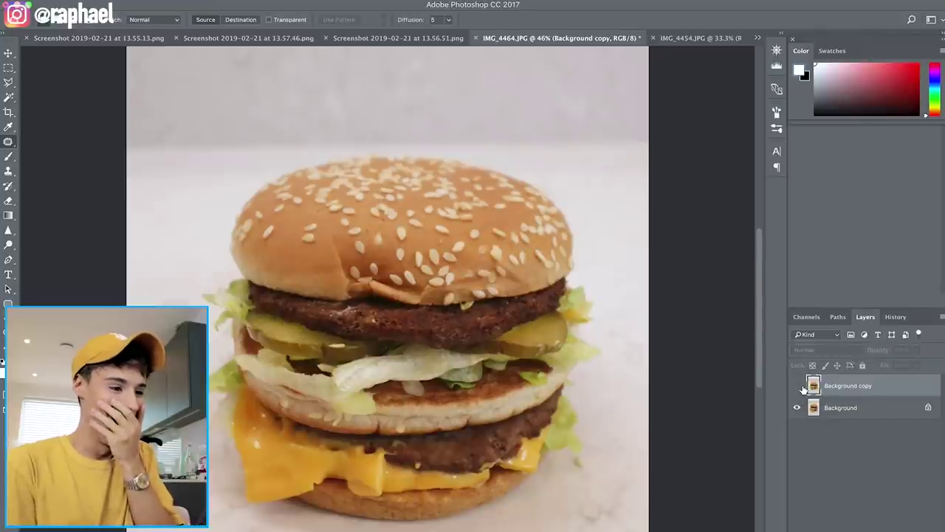
click(797, 386)
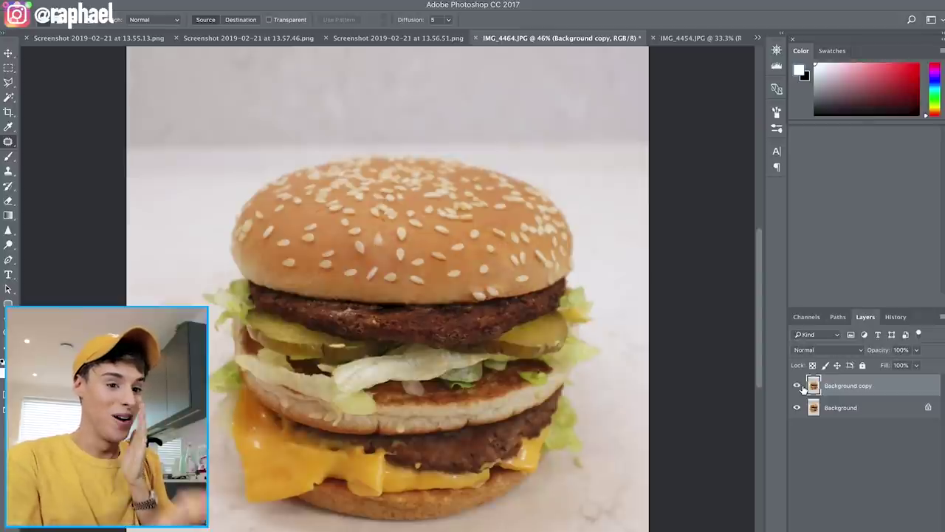
click(797, 385)
click(797, 385)
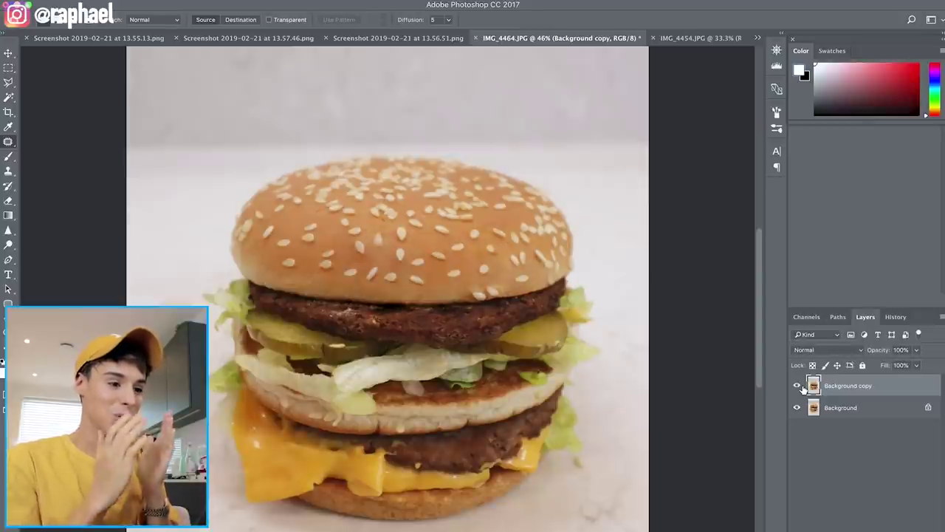
click(799, 385)
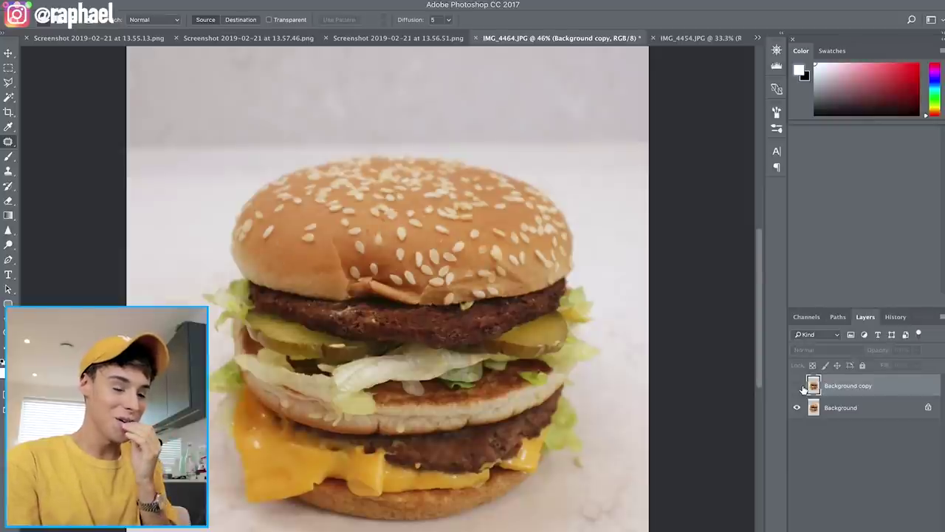
click(799, 386)
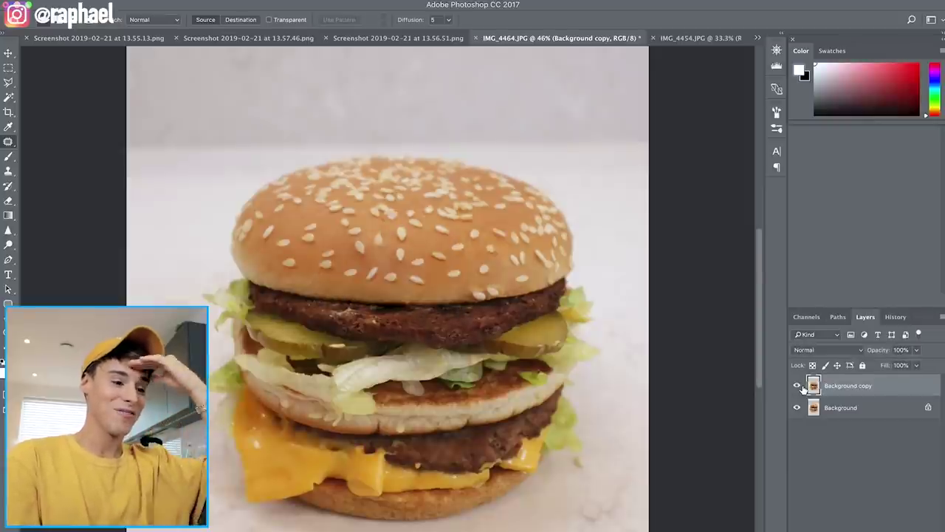
click(800, 385)
click(799, 386)
key(ctrl+minus)
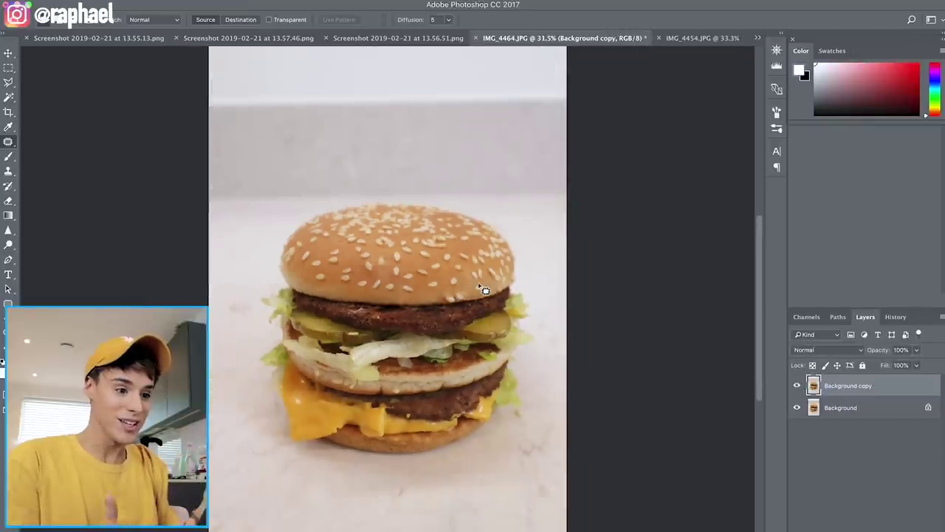
Reopen Liquify briefly, then fit the whole burger on screen to check the patching
click(306, 93)
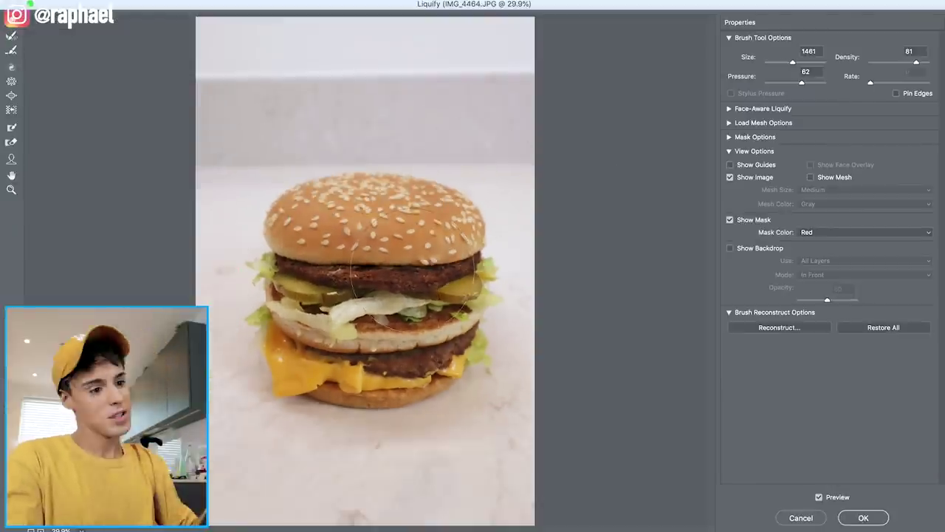
key(ctrl+plus)
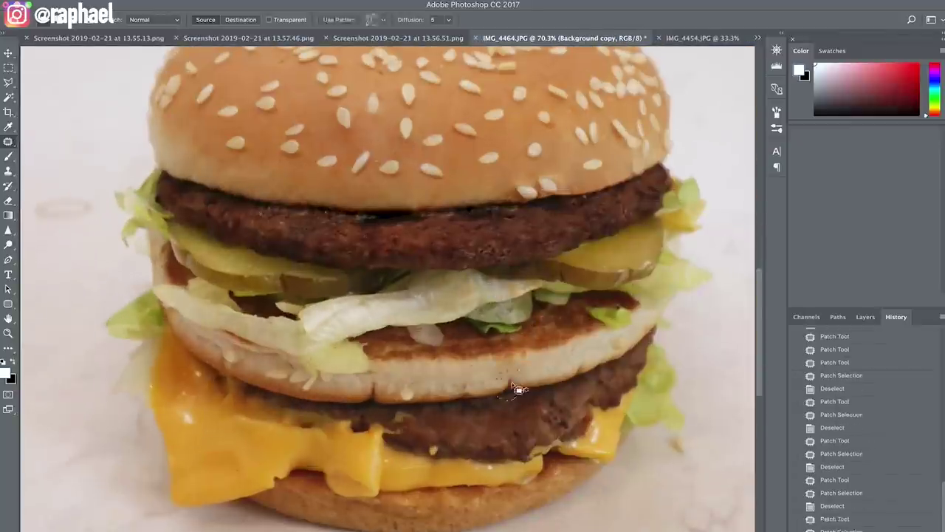
scroll(411, 376, up, 2)
key(ctrl+0)
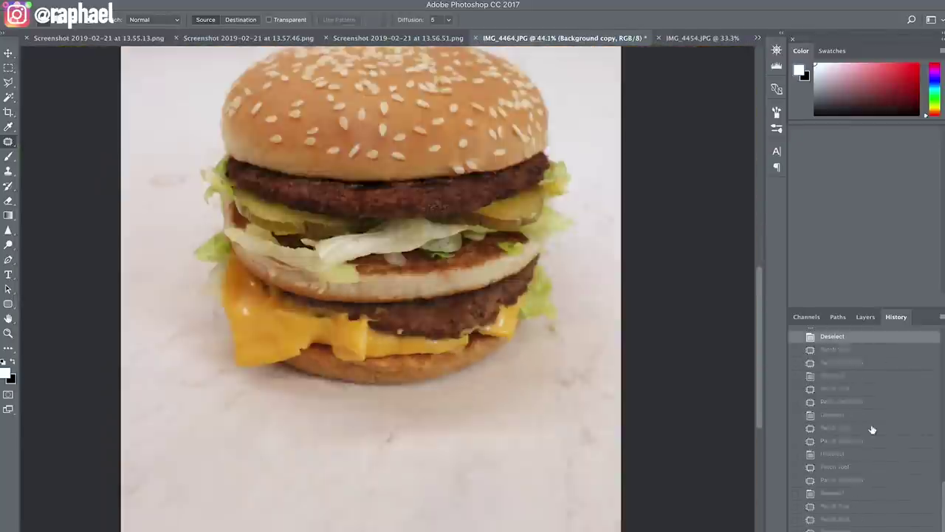
scroll(254, 363, up, 3)
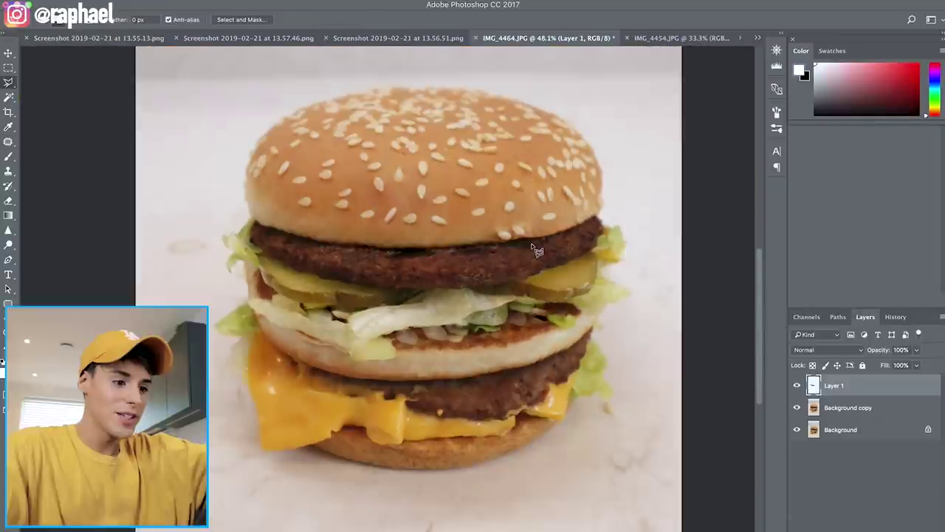
Move Layer 1's copied patty down over the lower patty and open Liquify on it
scroll(534, 250, up, 3)
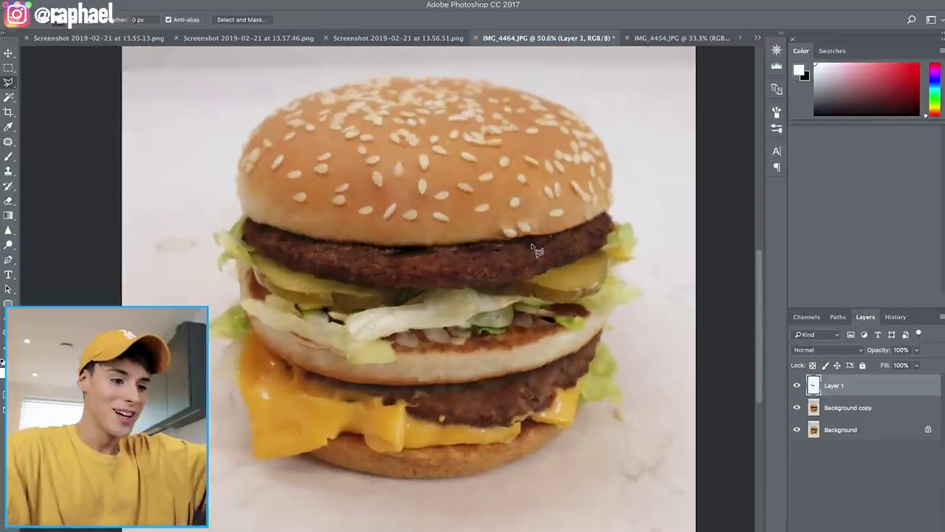
scroll(535, 249, up, 2)
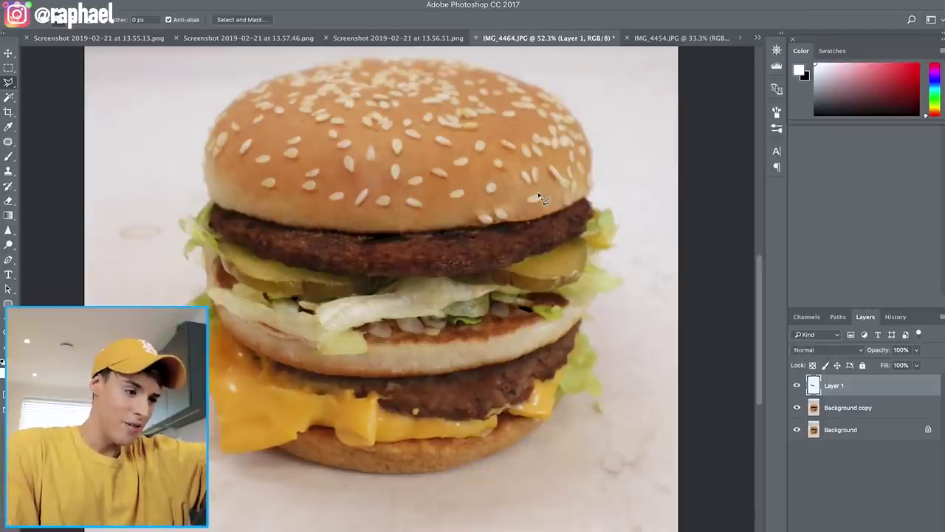
click(9, 54)
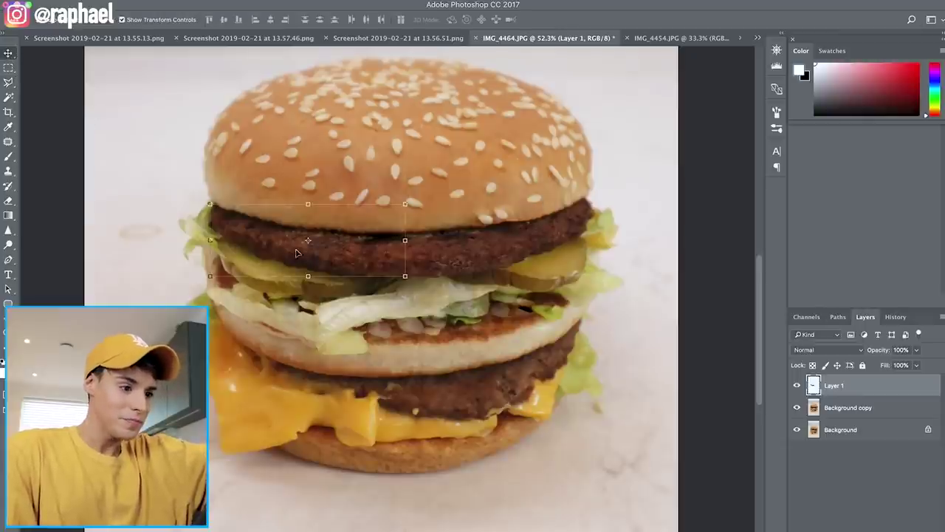
drag(342, 261, 353, 405)
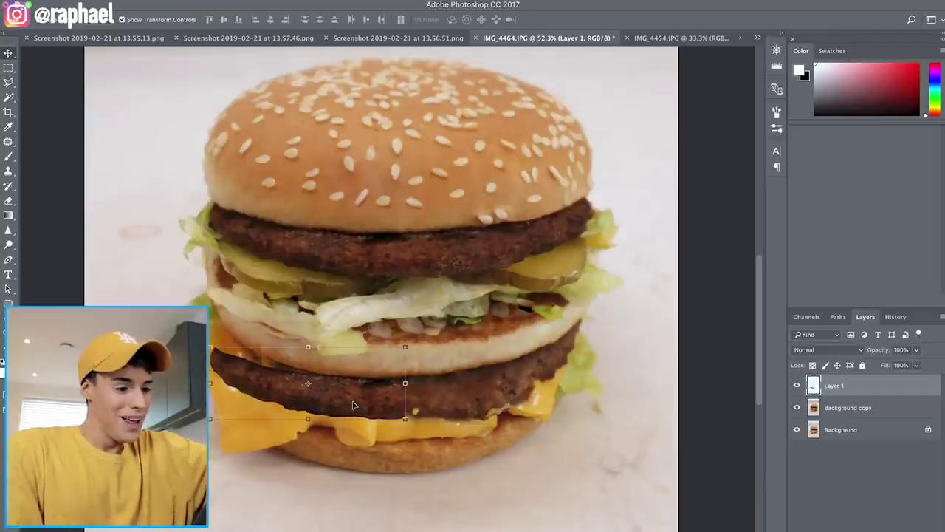
scroll(354, 404, down, 5)
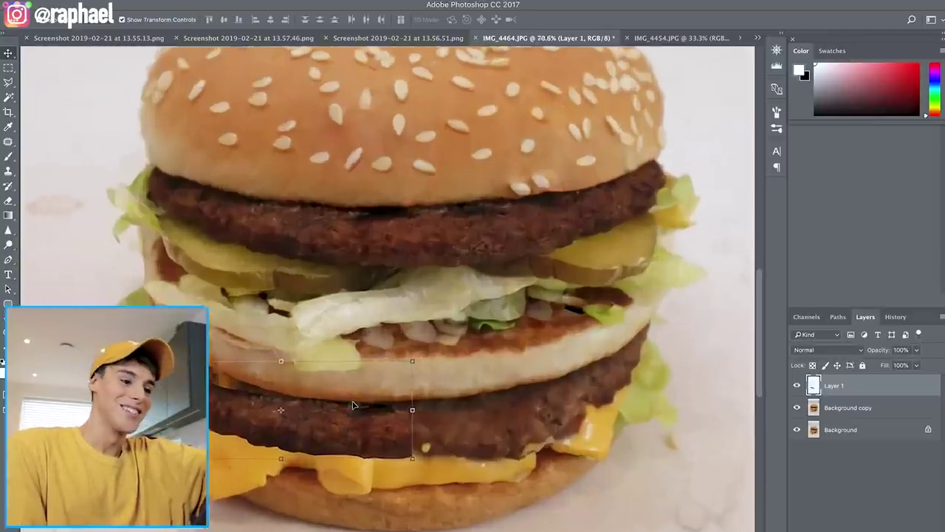
scroll(358, 407, up, 7)
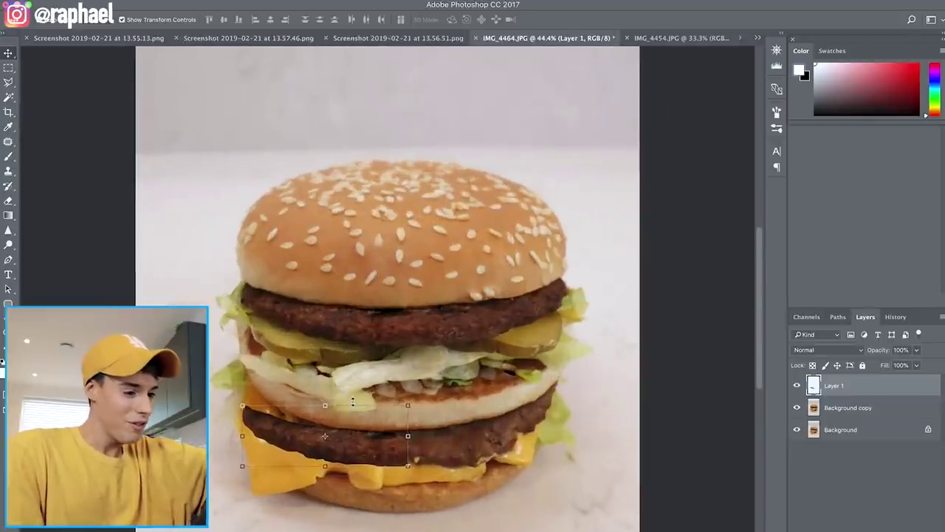
scroll(352, 401, up, 2)
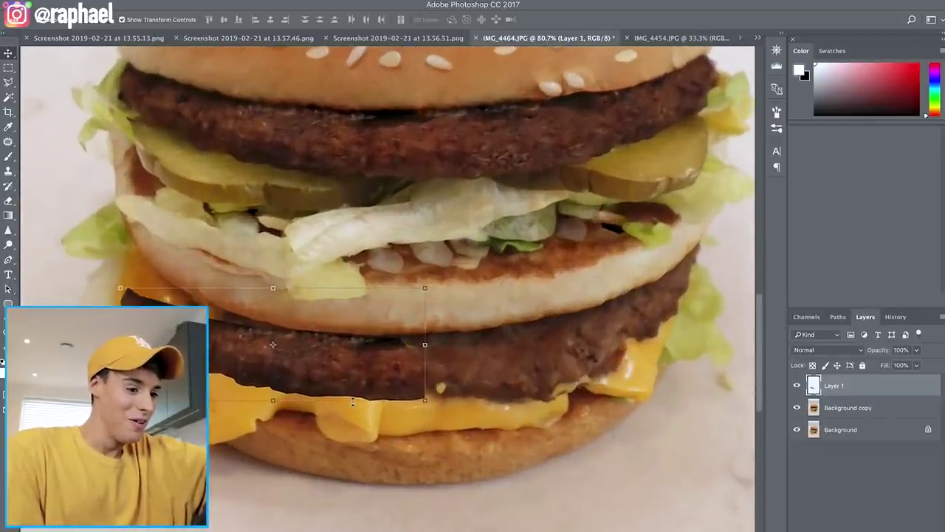
scroll(353, 405, down, 3)
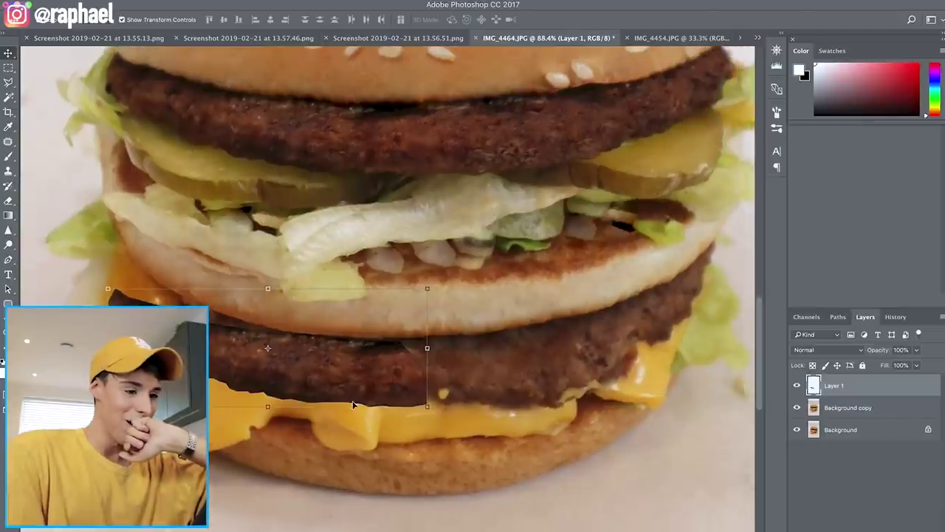
key(super+shift+x)
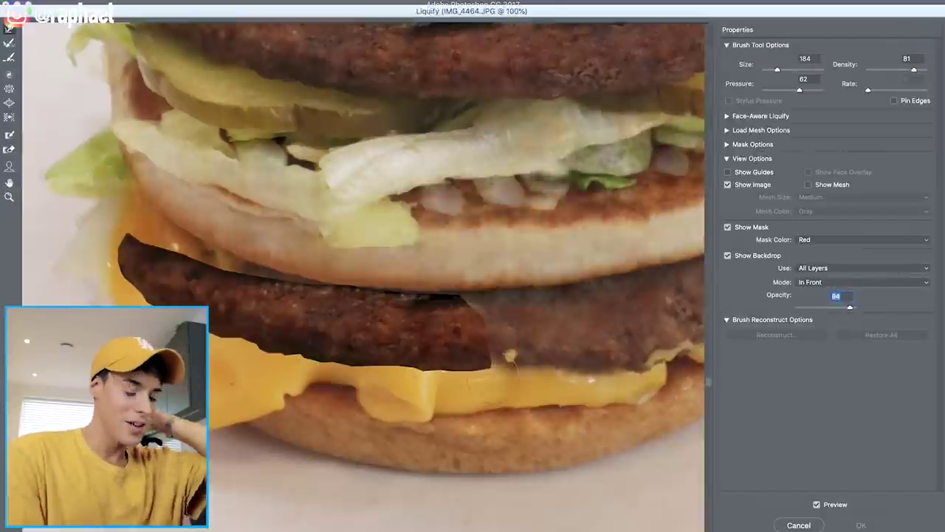
With a huge Liquify brush, nudge the burger right, plump its lower layers, and apply
key(Return)
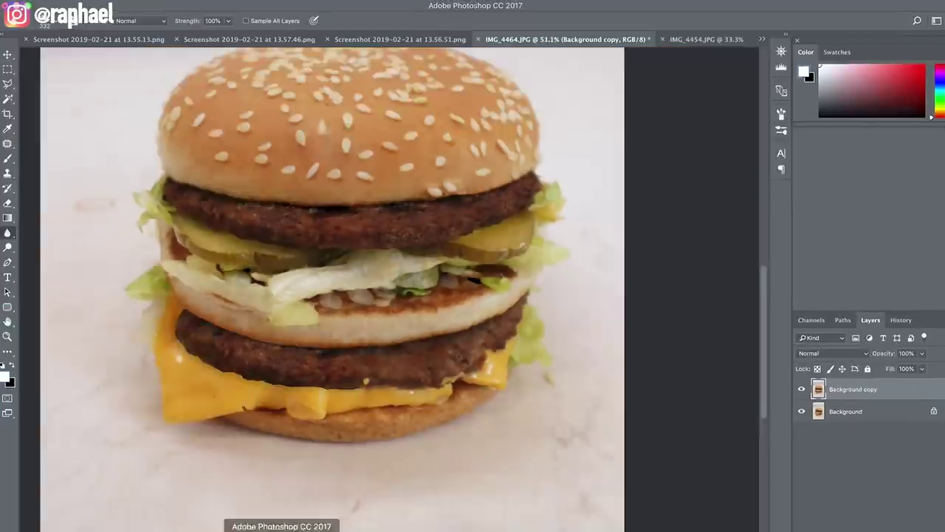
key(super+shift+x)
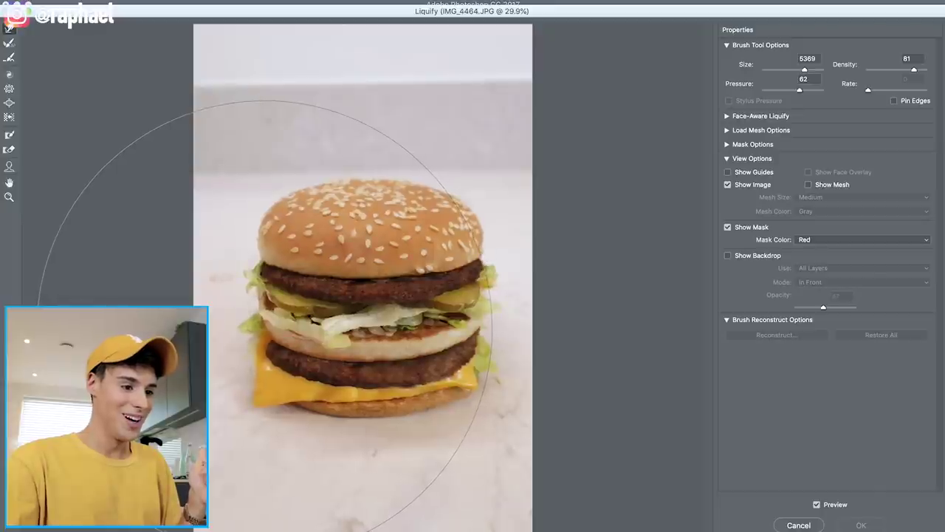
click(265, 324)
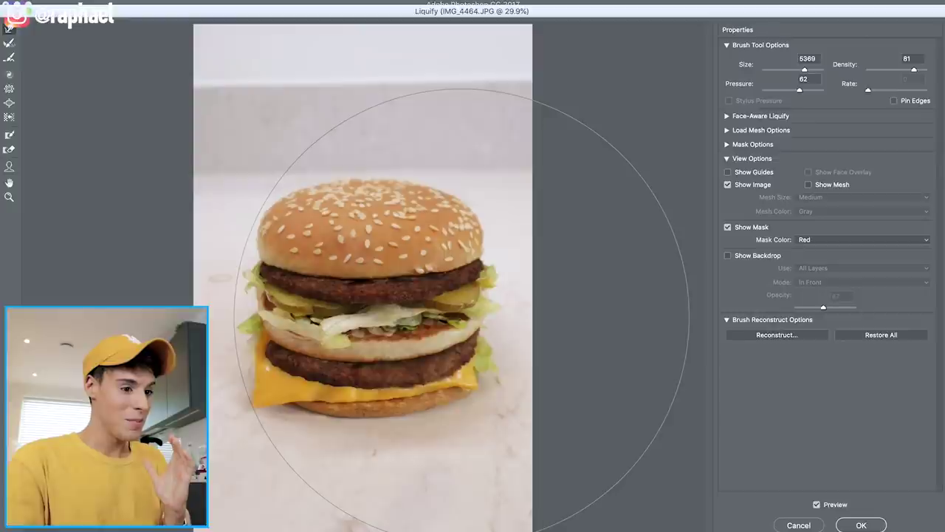
drag(463, 310, 467, 310)
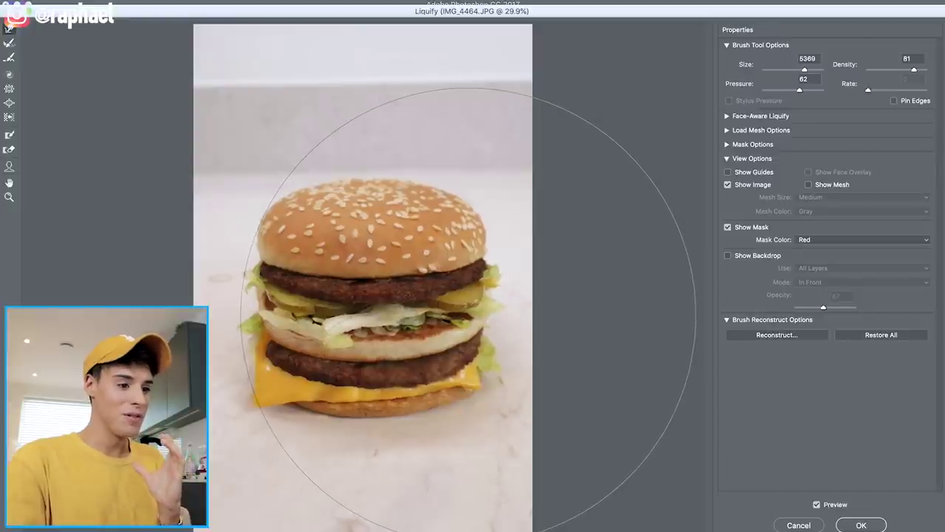
drag(406, 384, 397, 361)
key(bracketleft)
key(bracketleft)
key(bracketleft)
key(bracketleft)
key(bracketleft)
key(bracketleft)
key(bracketleft)
key(bracketleft)
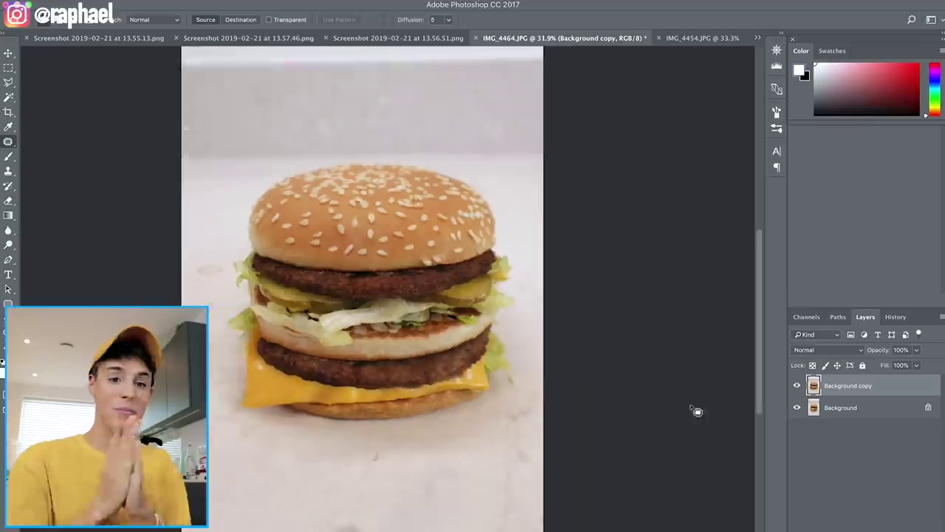
click(170, 19)
click(281, 46)
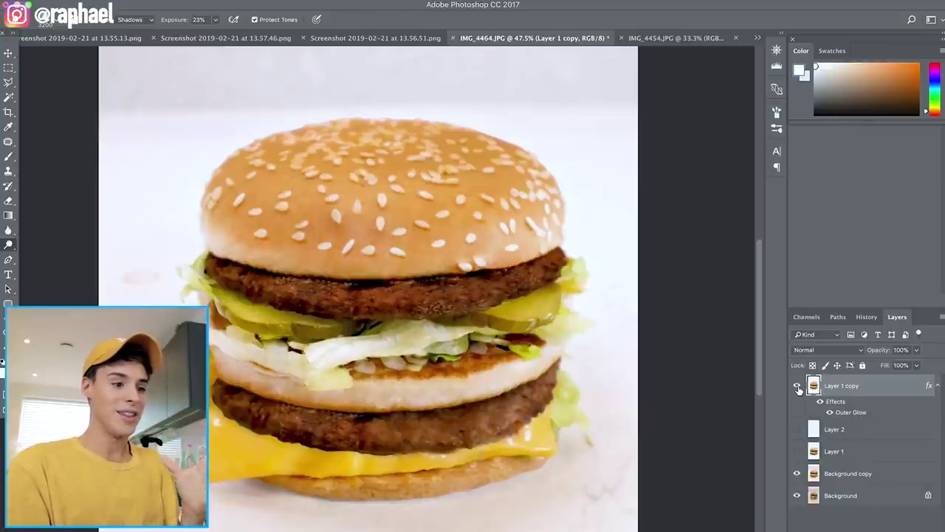
Toggle layer visibility to compare original and retouched burger, ending with Layer 1 copy shown
click(798, 387)
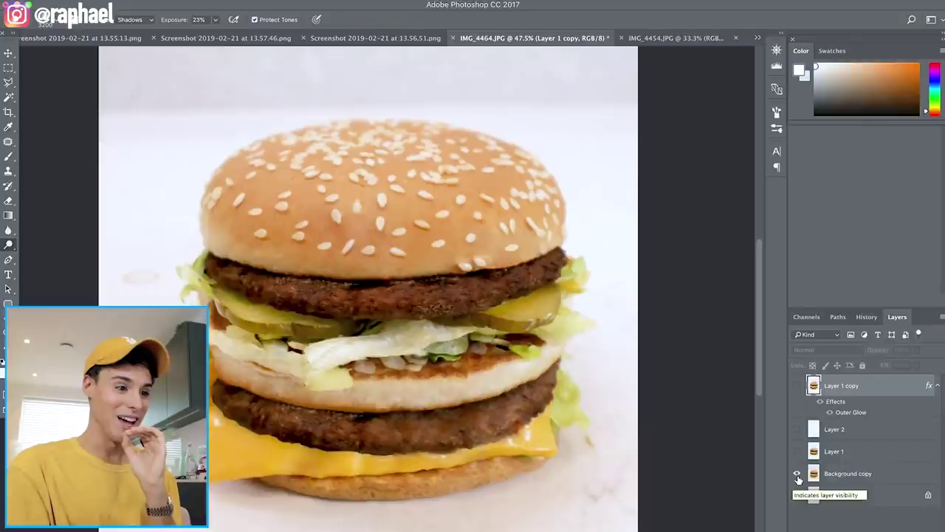
click(798, 477)
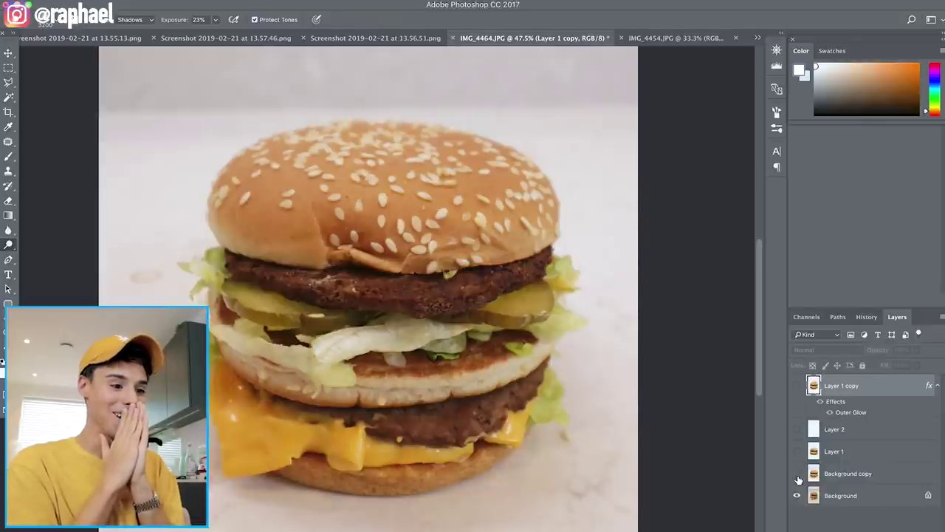
click(798, 480)
click(797, 481)
click(797, 480)
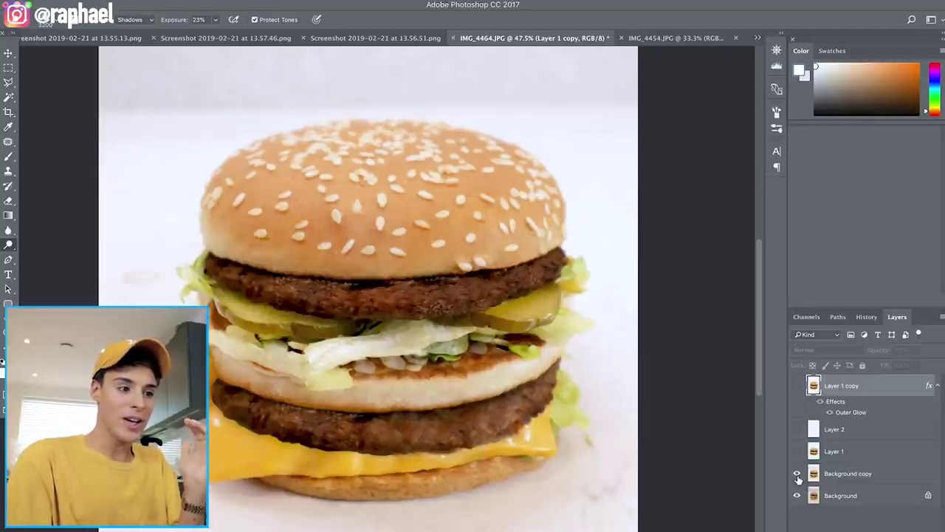
click(797, 480)
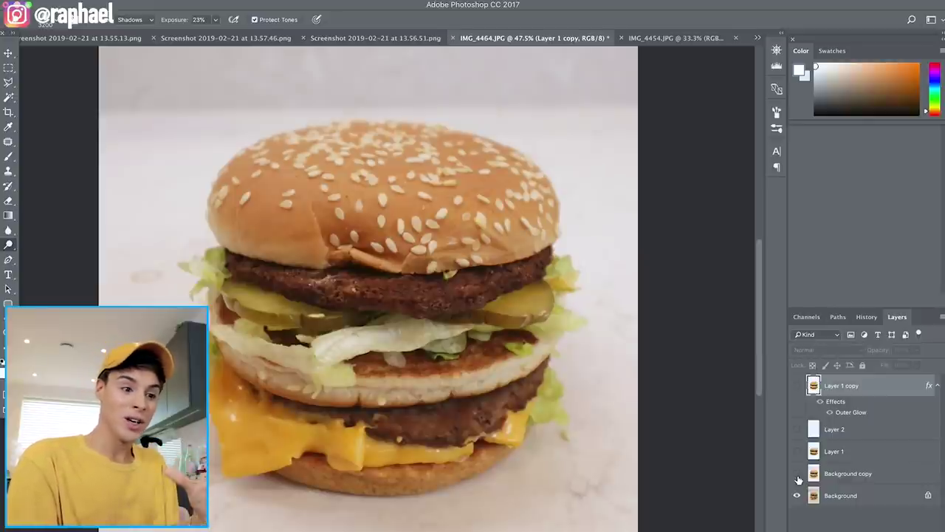
click(798, 474)
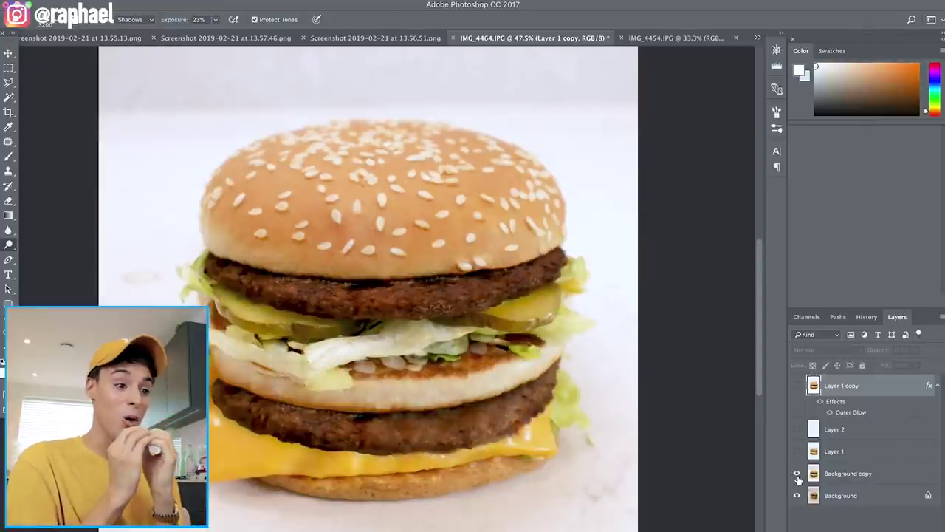
click(797, 385)
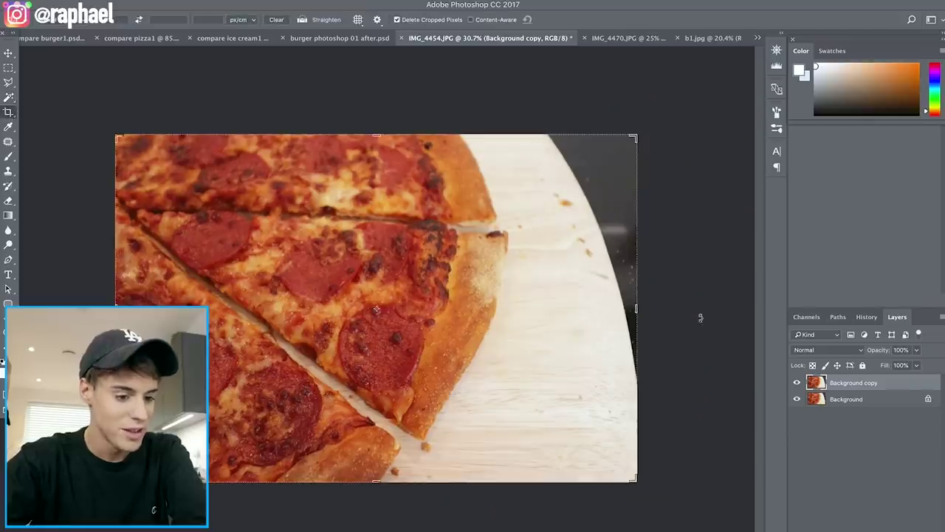
Crop IMG_4454.JPG to trim the dark right strip, nudging the left edge slightly inward
drag(636, 308, 587, 311)
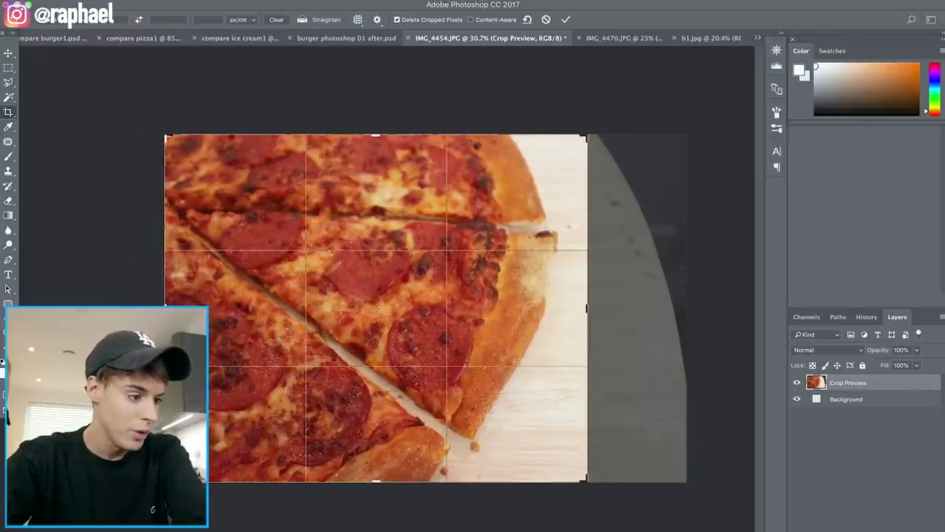
drag(166, 295, 174, 295)
drag(583, 308, 575, 307)
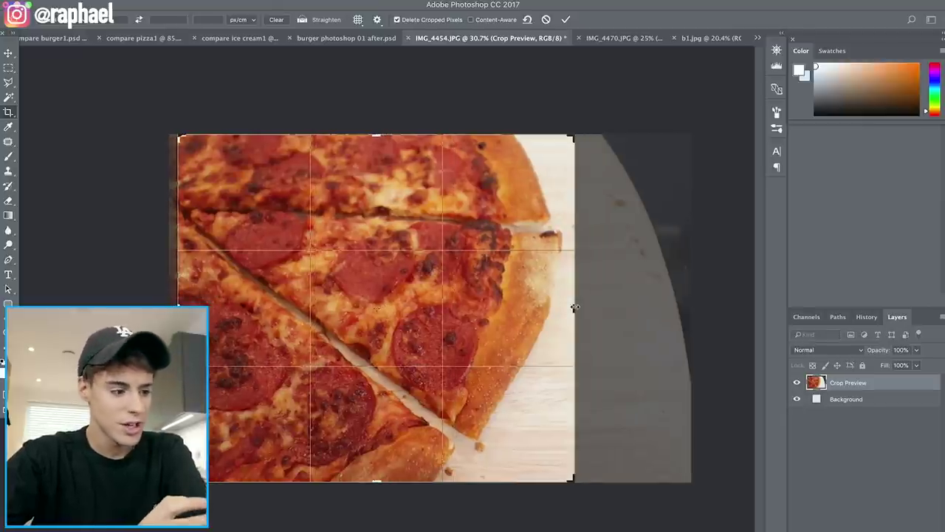
click(566, 20)
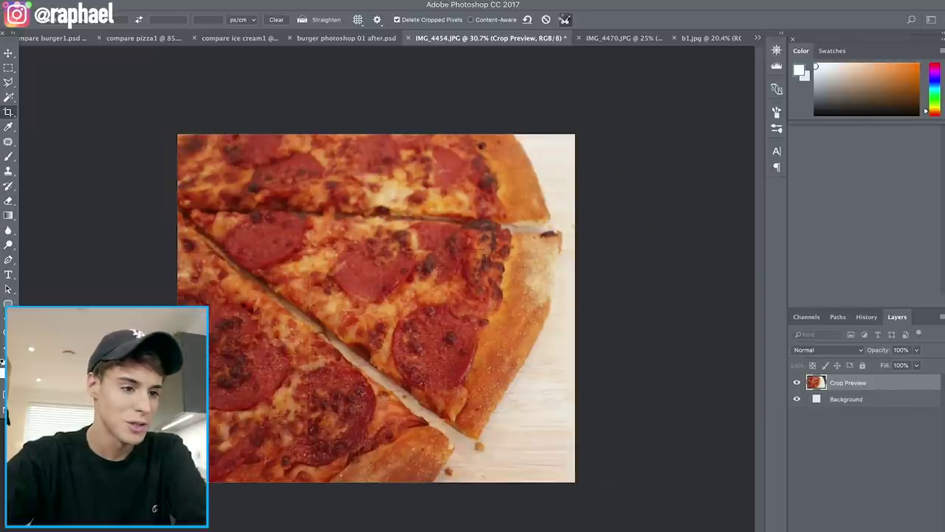
scroll(534, 299, up, 3)
Patch the crumb on the wooden board with clean wood texture
key(j)
mouse_move(464, 323)
mouse_down()
mouse_move(482, 346)
mouse_move(479, 332)
mouse_up()
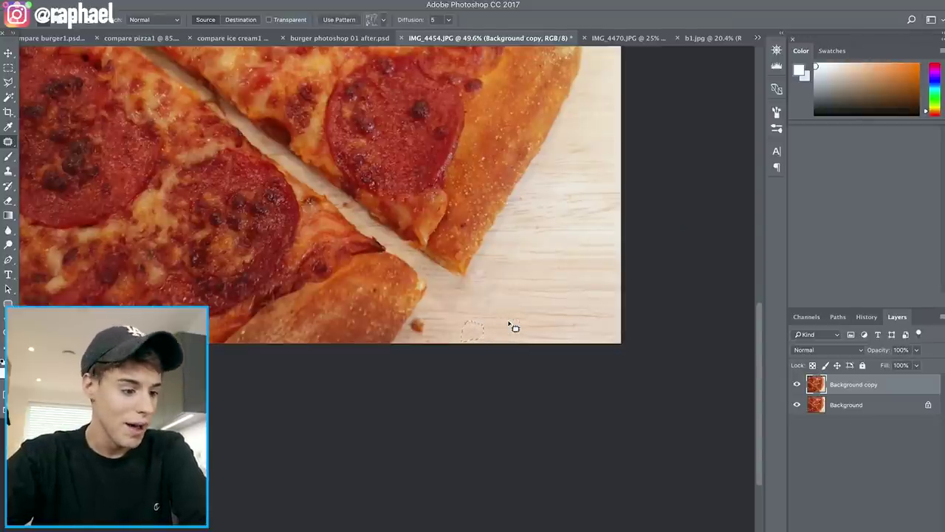
drag(433, 328, 544, 321)
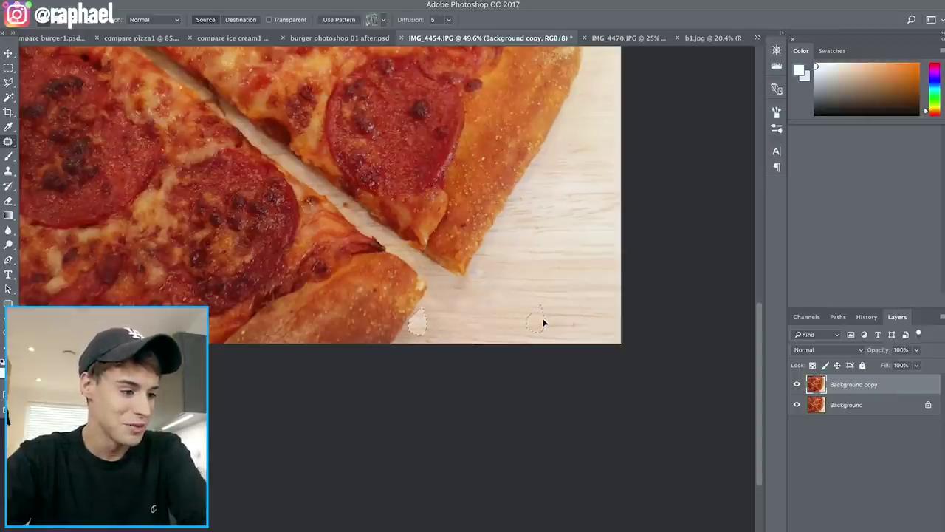
scroll(547, 322, up, 3)
Patch the dark spots on the pepperoni, including one at its edge
drag(450, 177, 463, 192)
drag(427, 248, 421, 288)
mouse_move(418, 179)
mouse_down()
mouse_move(443, 213)
mouse_move(418, 180)
mouse_move(432, 196)
mouse_move(443, 182)
mouse_up()
key(super+d)
scroll(480, 201, left, 2)
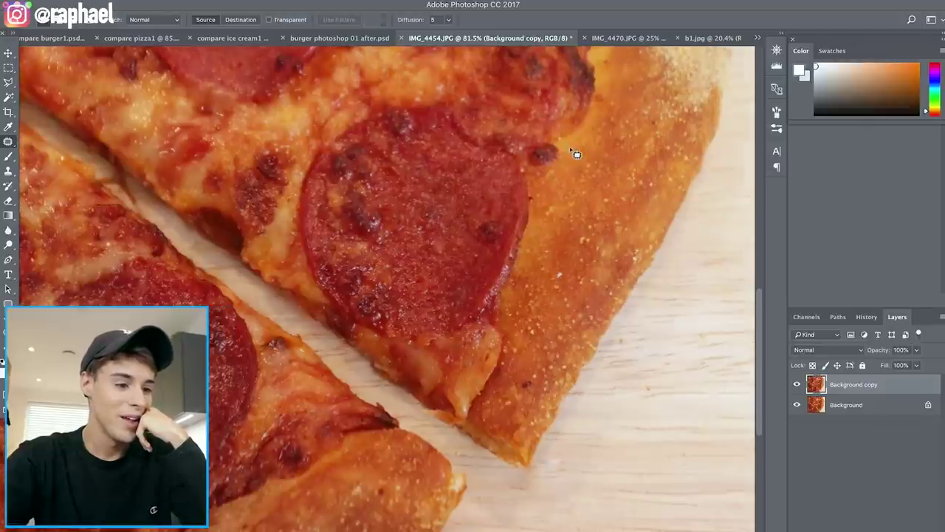
mouse_move(547, 150)
mouse_down()
mouse_move(534, 180)
mouse_move(557, 185)
mouse_move(605, 150)
mouse_up()
In Liquify, push the middle slice's crust outward so its right edge bulges
key(shift+super+x)
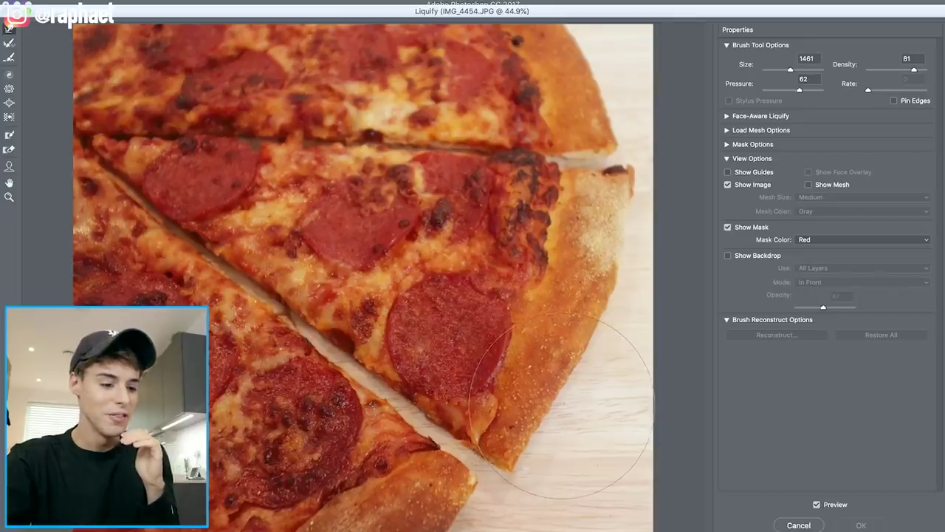
drag(562, 405, 547, 417)
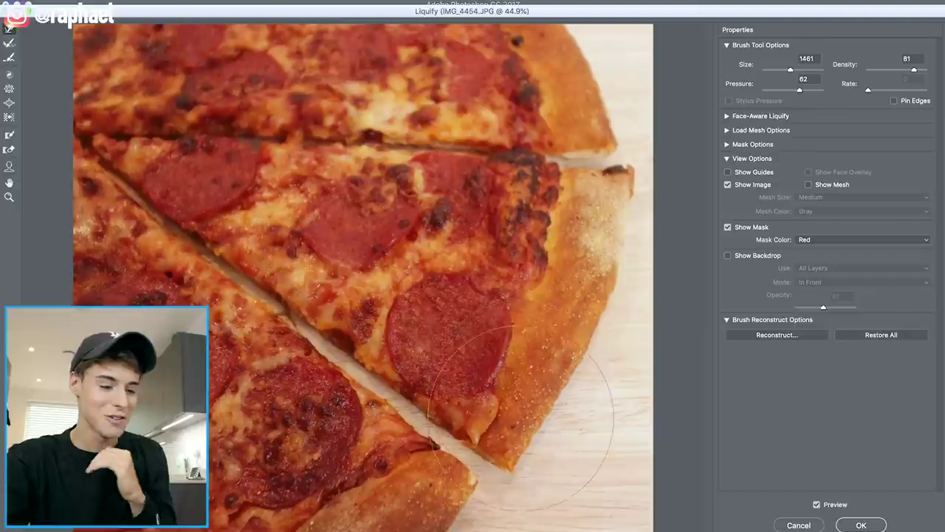
drag(532, 429, 579, 439)
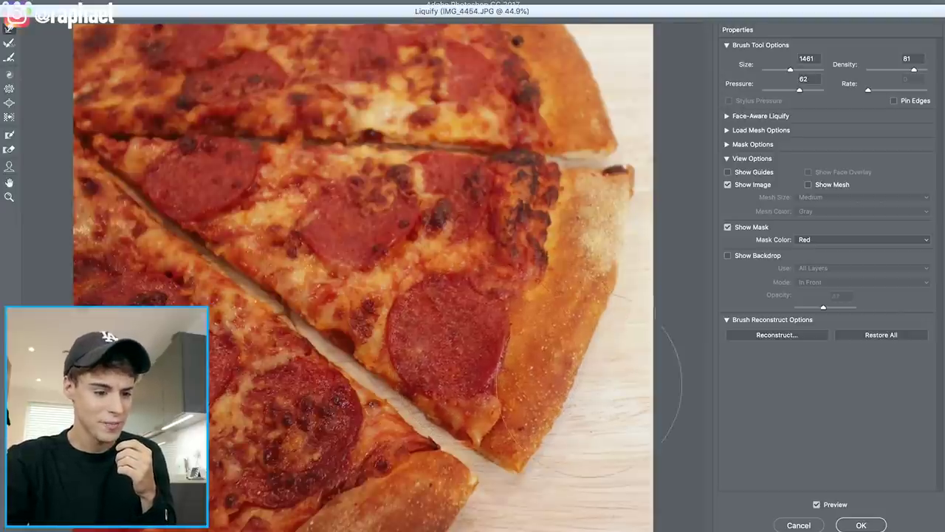
mouse_move(587, 439)
mouse_down()
mouse_move(664, 438)
mouse_move(611, 381)
mouse_move(619, 353)
mouse_up()
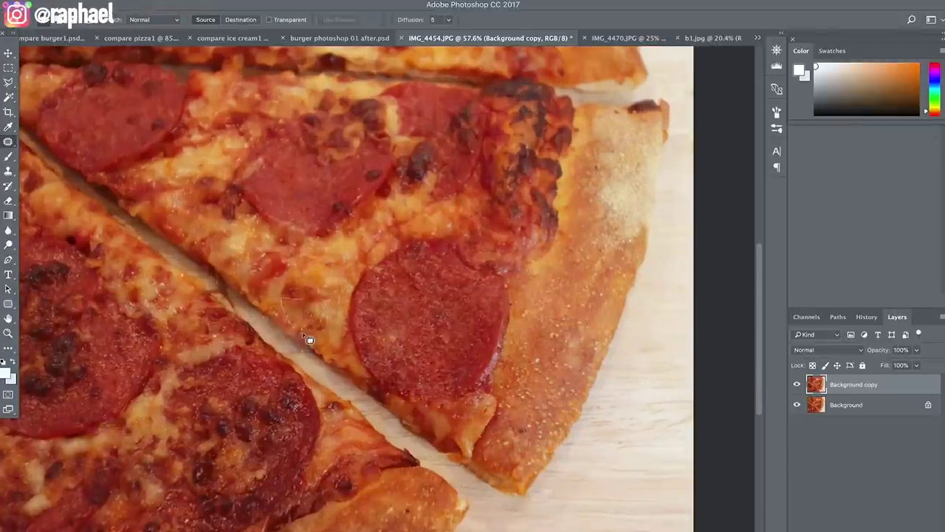
Patch the spots near the crust, the left pepperoni and the upper pepperoni, then deselect
scroll(513, 194, up, 2)
drag(513, 194, 545, 205)
scroll(544, 205, up, 2)
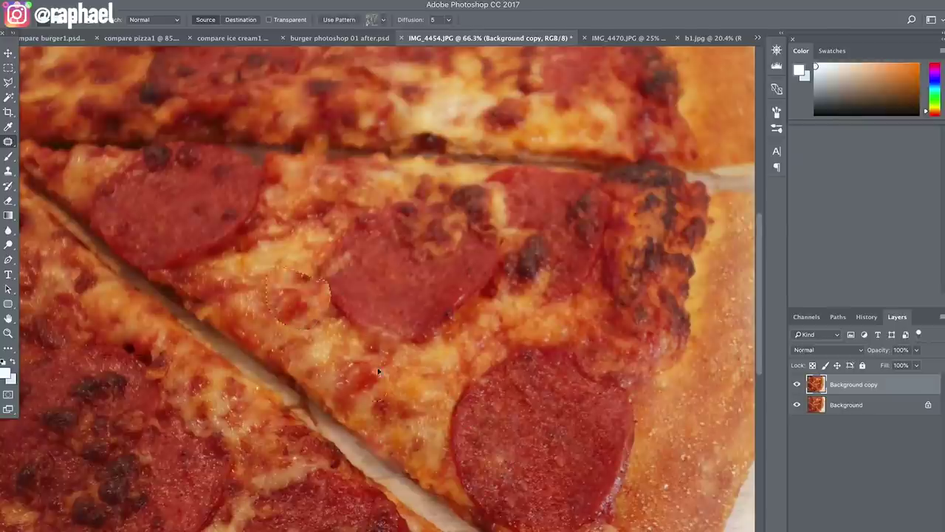
scroll(448, 423, down, 2)
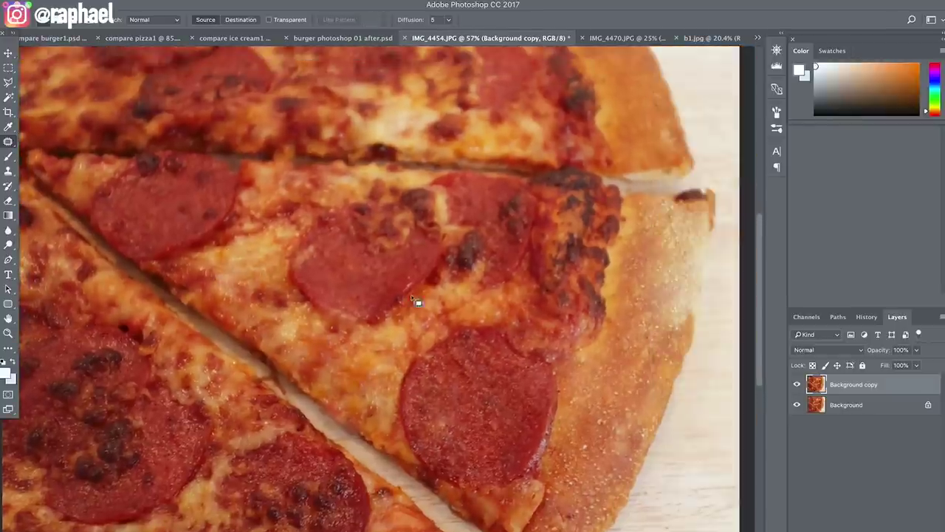
mouse_move(221, 198)
mouse_down()
mouse_move(240, 210)
mouse_move(222, 211)
mouse_up()
scroll(413, 232, down, 2)
scroll(499, 390, up, 3)
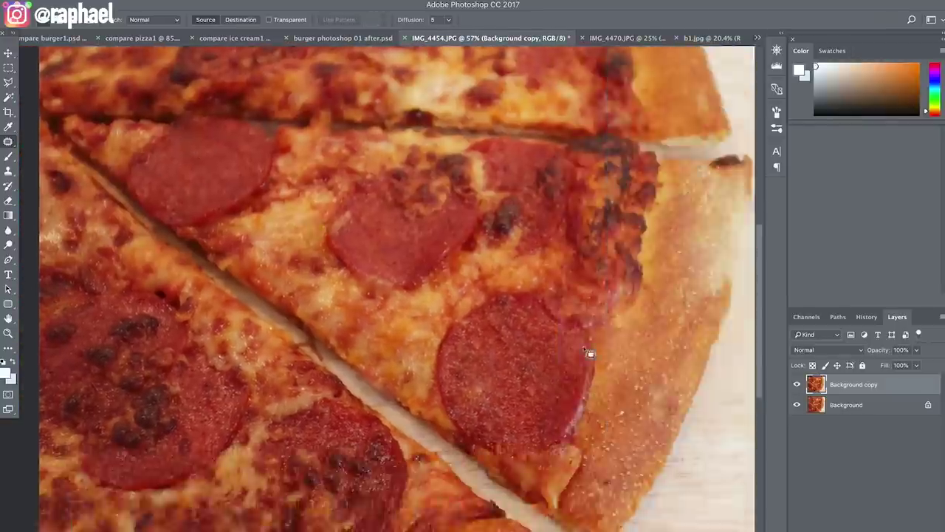
scroll(542, 249, down, 2)
scroll(553, 370, up, 2)
drag(502, 218, 402, 198)
key(ctrl+d)
Patch another spot on the upper pepperoni and a burnt spot on the lower pepperoni
scroll(509, 202, right, 2)
scroll(517, 314, up, 3)
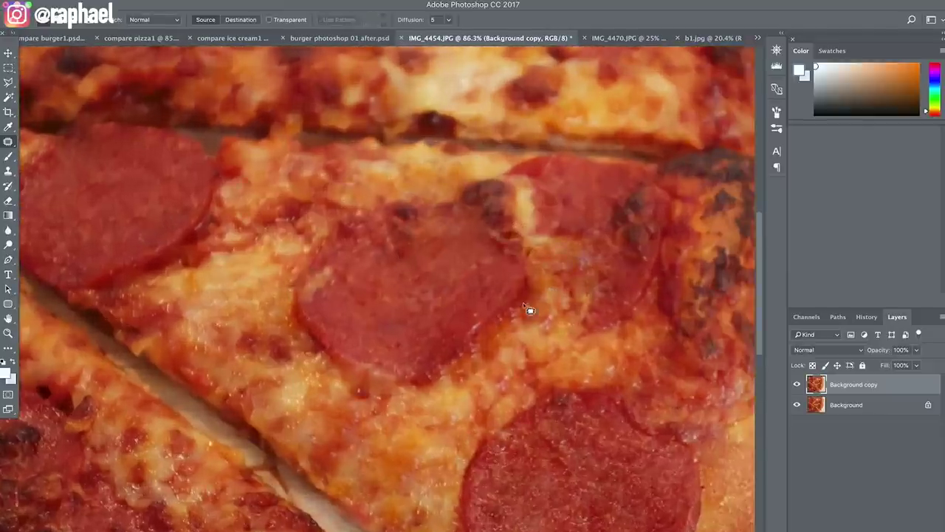
scroll(350, 350, right, 1)
scroll(525, 229, down, 1)
mouse_move(525, 228)
mouse_down()
mouse_move(452, 181)
mouse_move(483, 208)
mouse_move(476, 136)
mouse_up()
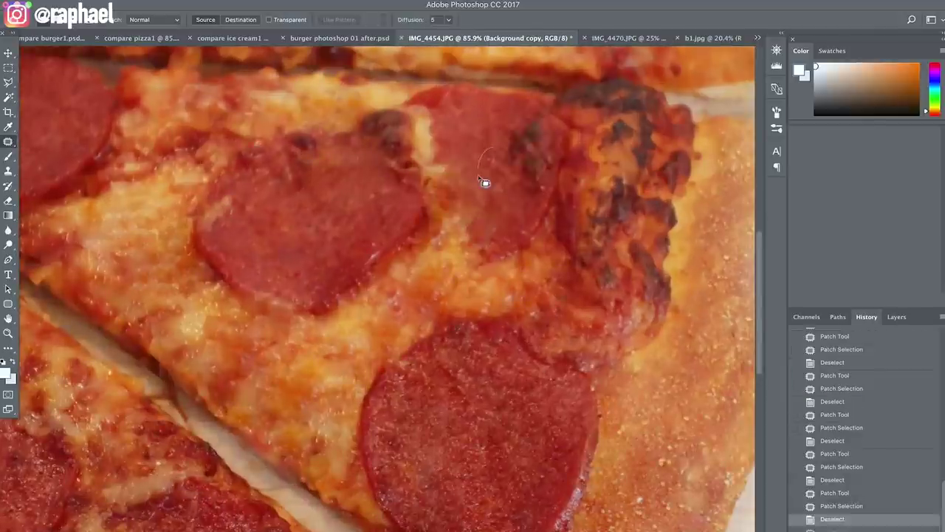
scroll(433, 280, down, 2)
scroll(443, 295, up, 3)
drag(406, 365, 337, 397)
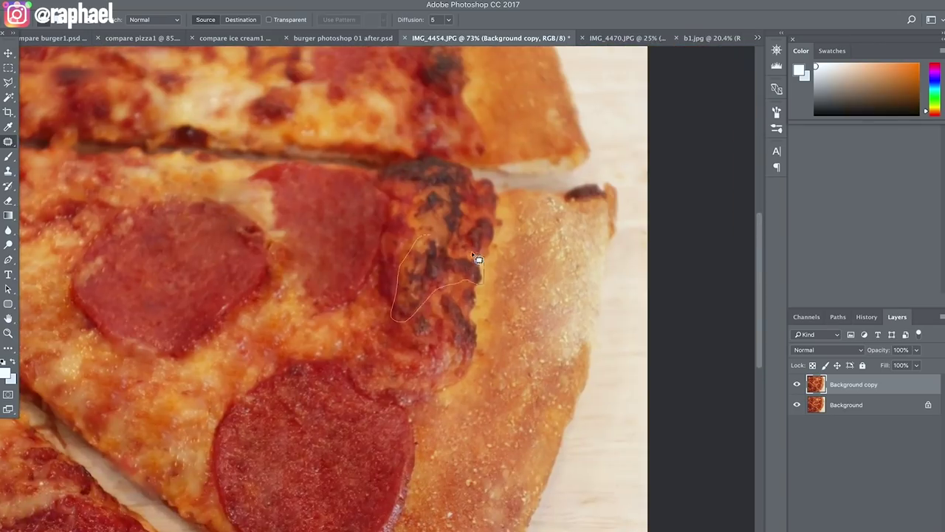
Scroll the compare pizza1 view of the advertised and homemade pizzas
scroll(468, 317, down, 2)
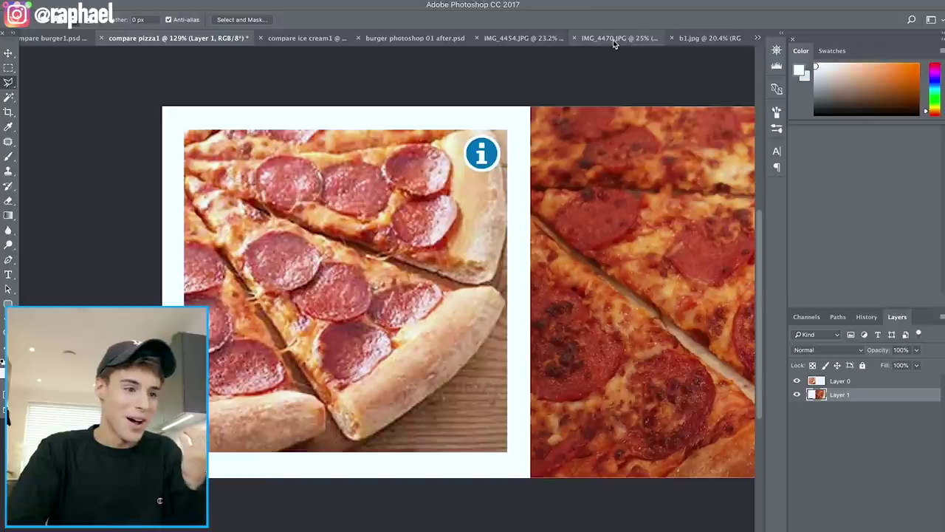
On IMG_4454.JPG, paint red over the centre pepperoni on Layer 1 and toggle it to compare
click(546, 39)
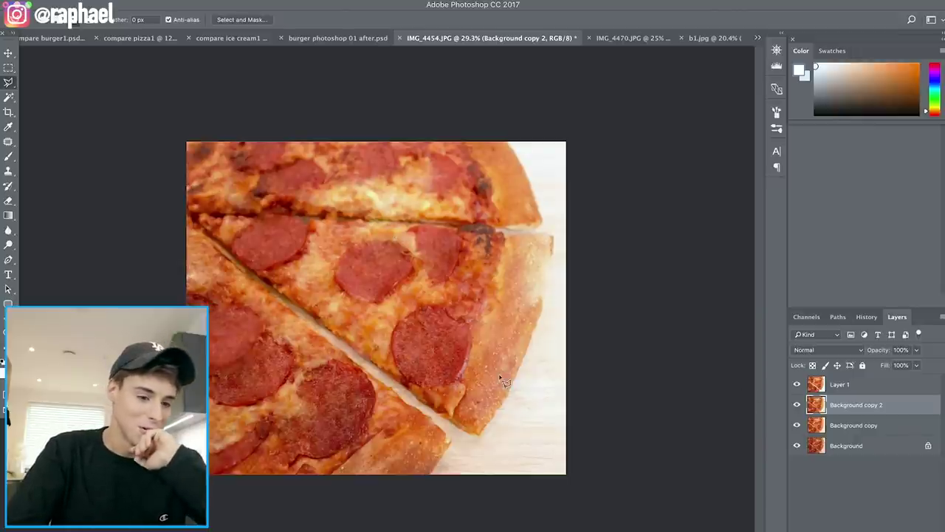
mouse_move(362, 288)
mouse_down()
mouse_move(394, 268)
mouse_move(364, 270)
mouse_move(388, 245)
mouse_move(357, 265)
mouse_up()
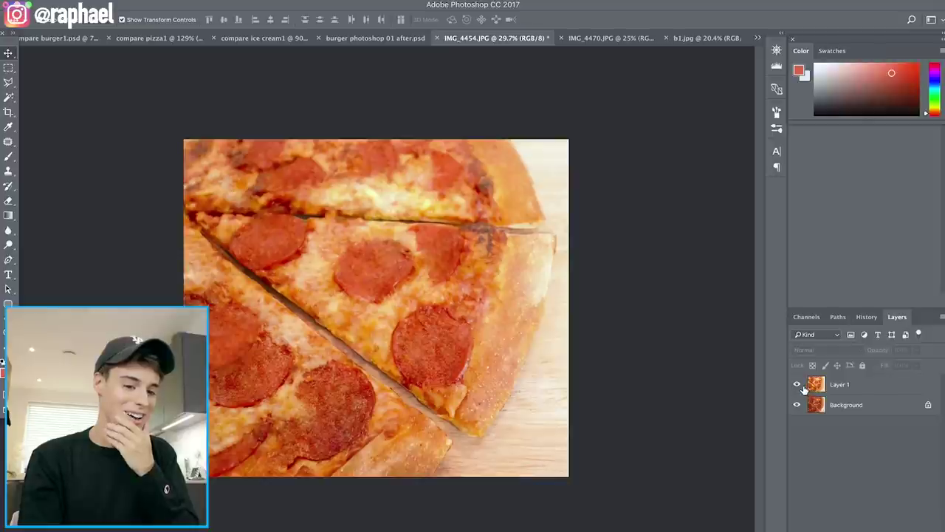
click(802, 390)
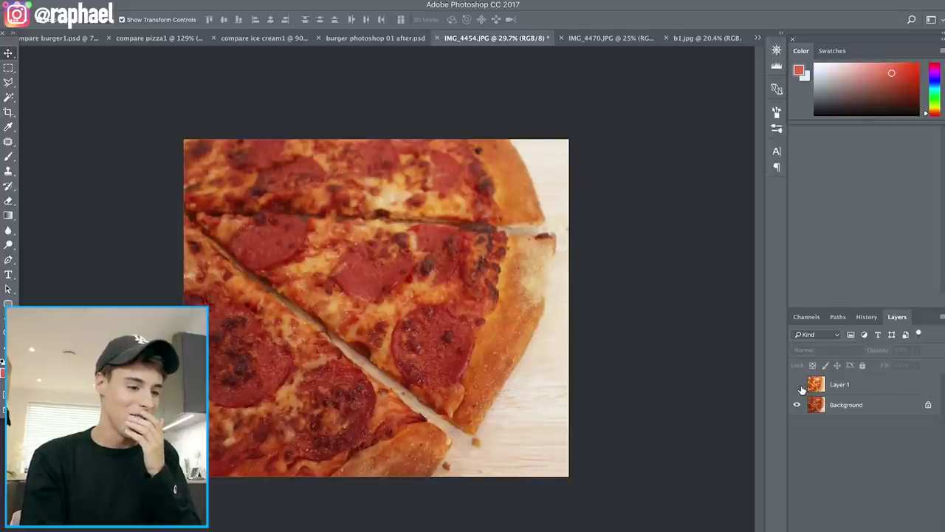
click(797, 385)
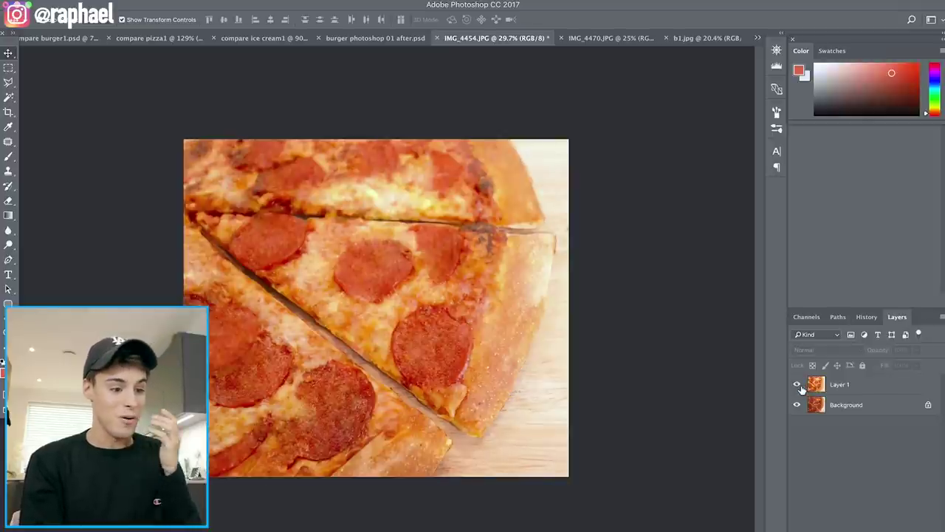
Toggle Layer 1's visibility repeatedly to compare the brightened pizza with the original
click(798, 384)
click(802, 389)
click(803, 389)
click(802, 389)
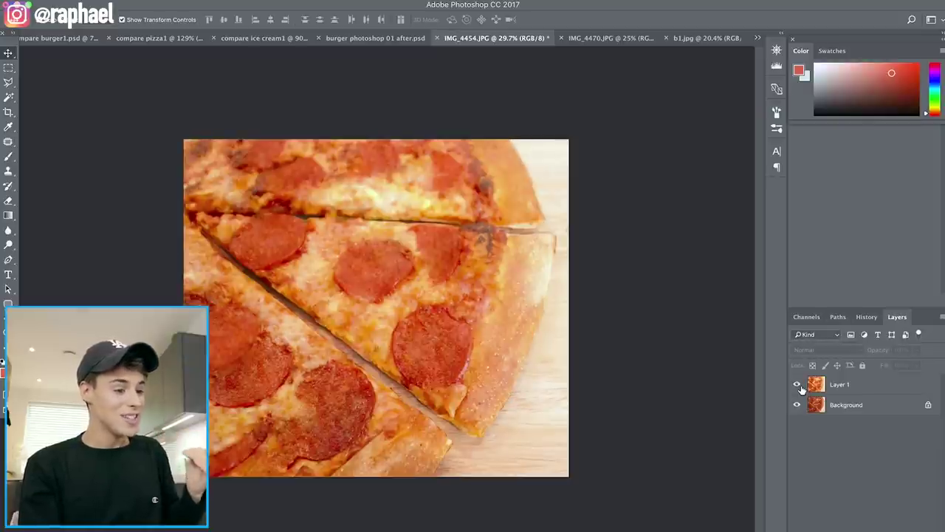
scroll(231, 380, down, 3)
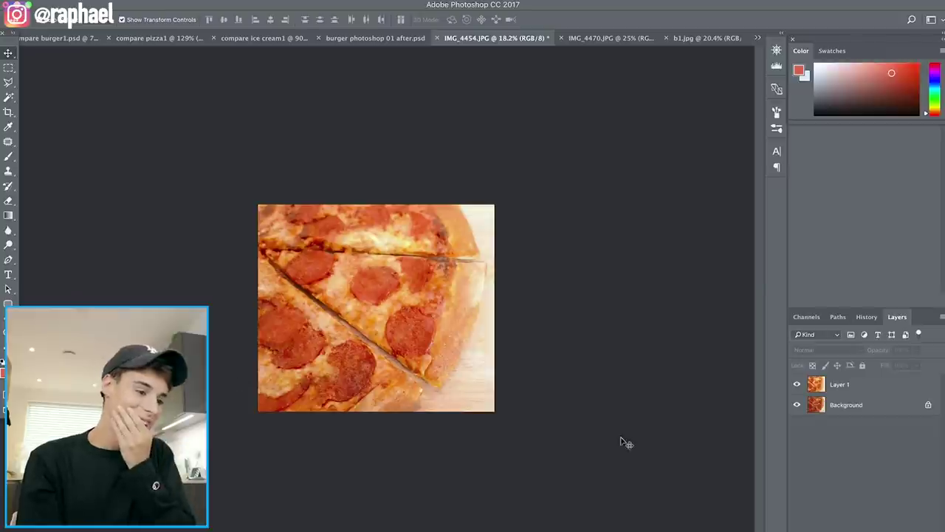
click(797, 390)
click(796, 390)
click(797, 384)
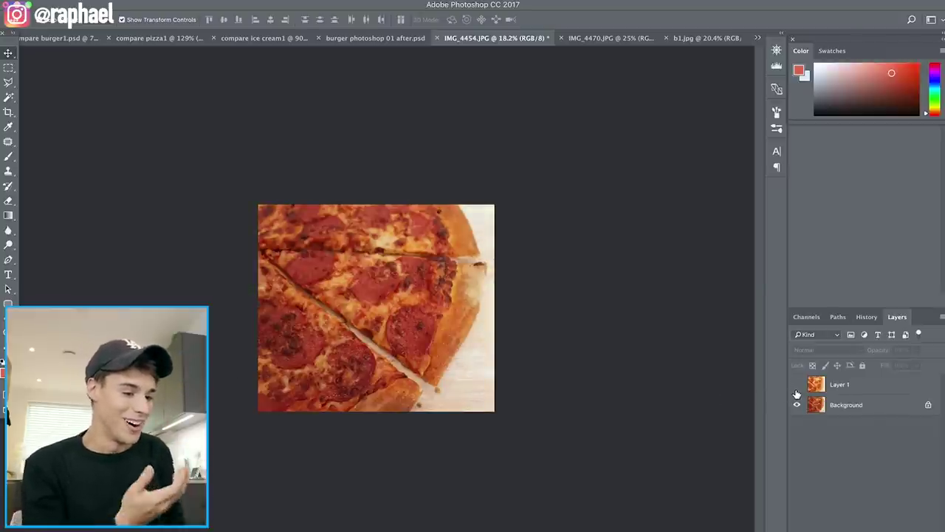
click(797, 385)
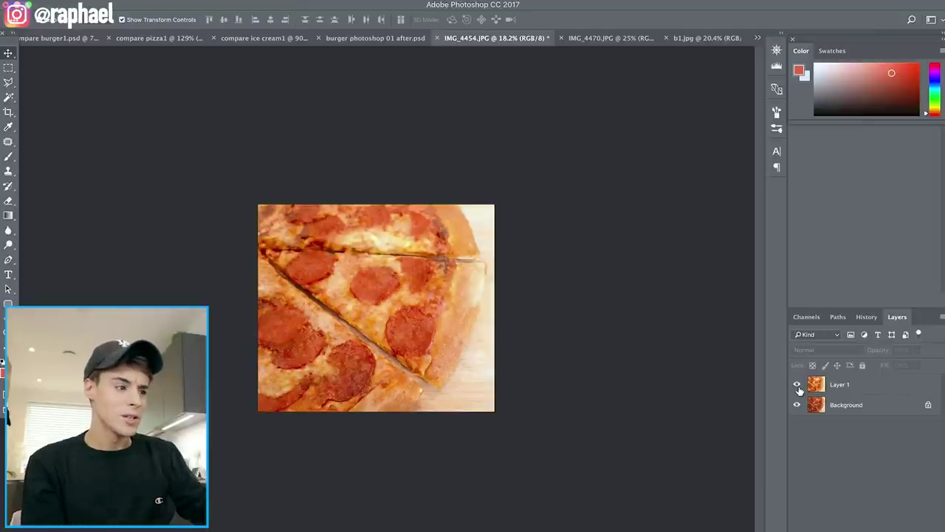
Go from compare pizza1 to the Twix McFlurry photo IMG_4470.JPG
click(132, 38)
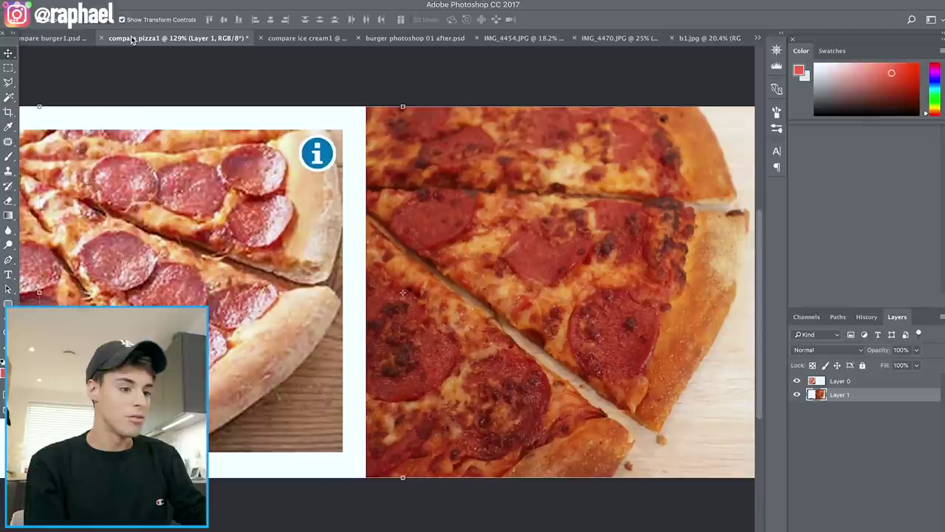
scroll(205, 253, left, 6)
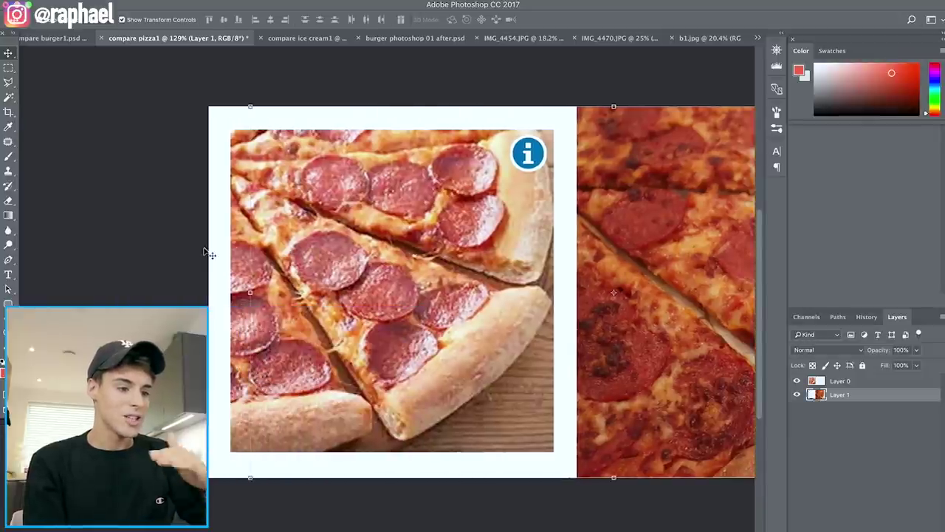
click(531, 40)
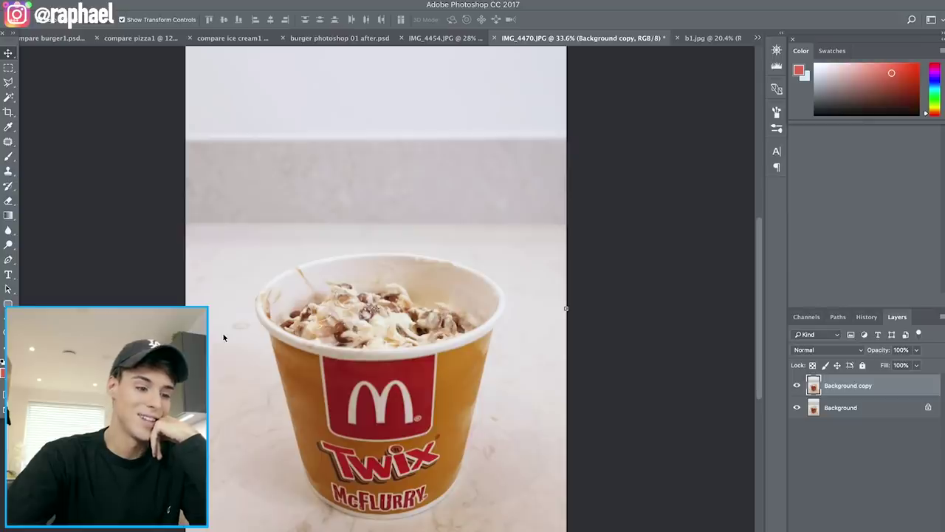
In Liquify, smear the McFlurry toppings and stretch the cup rim sideways with Forward Warp
scroll(224, 338, up, 3)
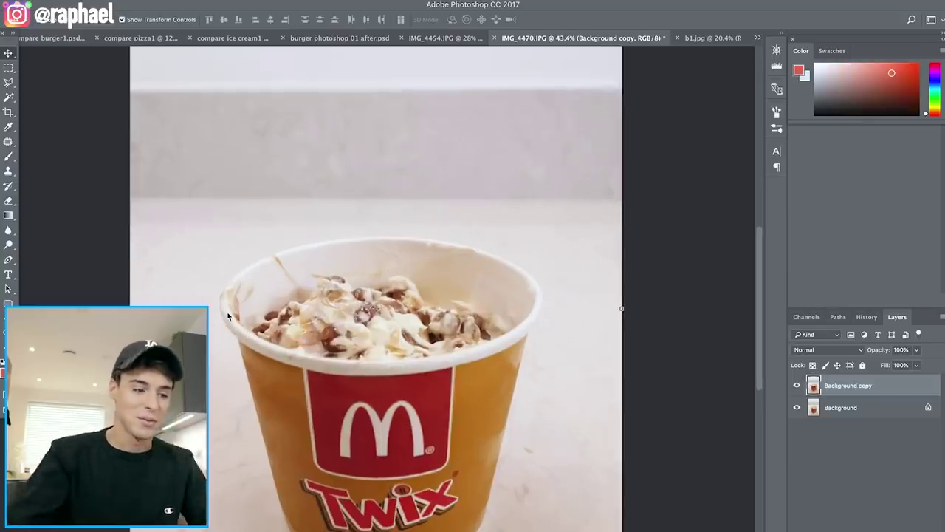
scroll(228, 316, up, 3)
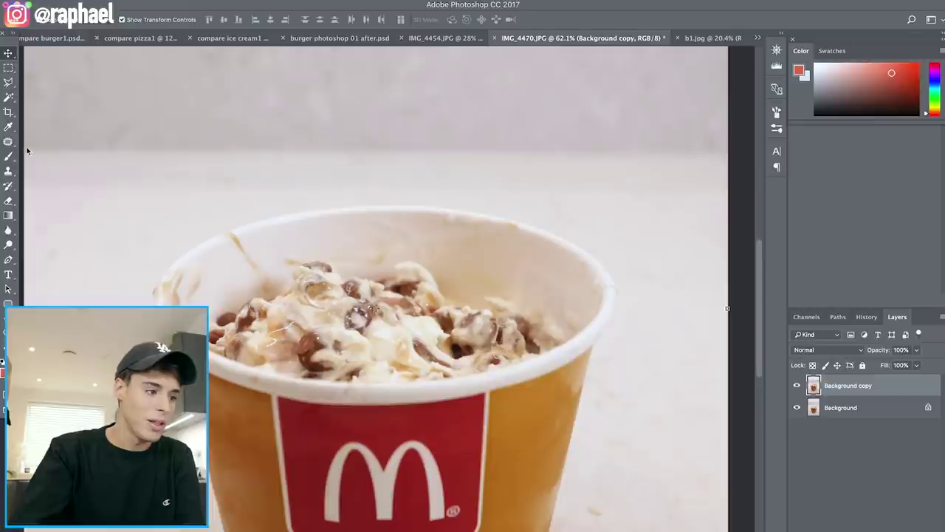
click(8, 141)
scroll(408, 301, up, 2)
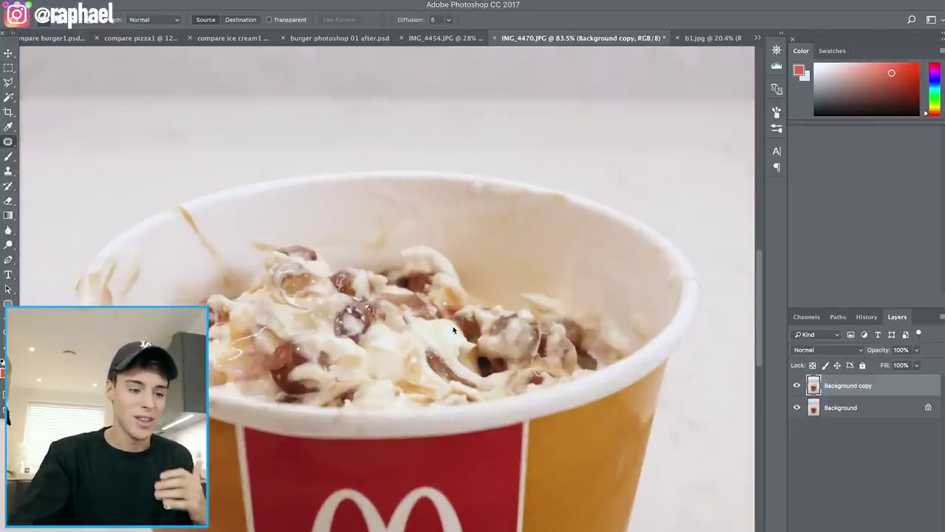
scroll(409, 355, down, 3)
scroll(337, 357, up, 3)
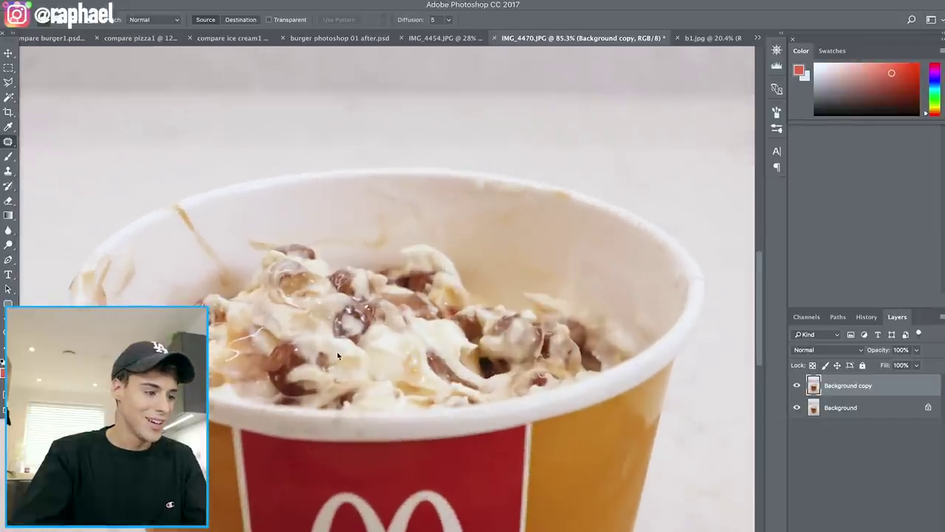
scroll(368, 352, down, 1)
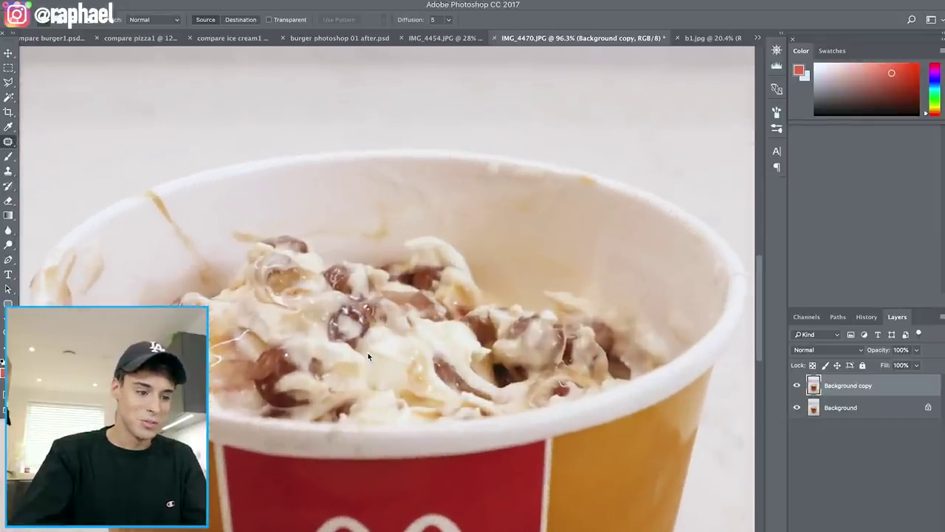
key(super+shift+x)
mouse_move(415, 269)
mouse_down()
mouse_move(362, 267)
mouse_move(364, 257)
mouse_move(358, 277)
mouse_move(353, 253)
mouse_move(405, 258)
mouse_up()
mouse_move(417, 260)
mouse_down()
mouse_move(429, 273)
mouse_move(244, 295)
mouse_move(472, 310)
mouse_move(355, 436)
mouse_up()
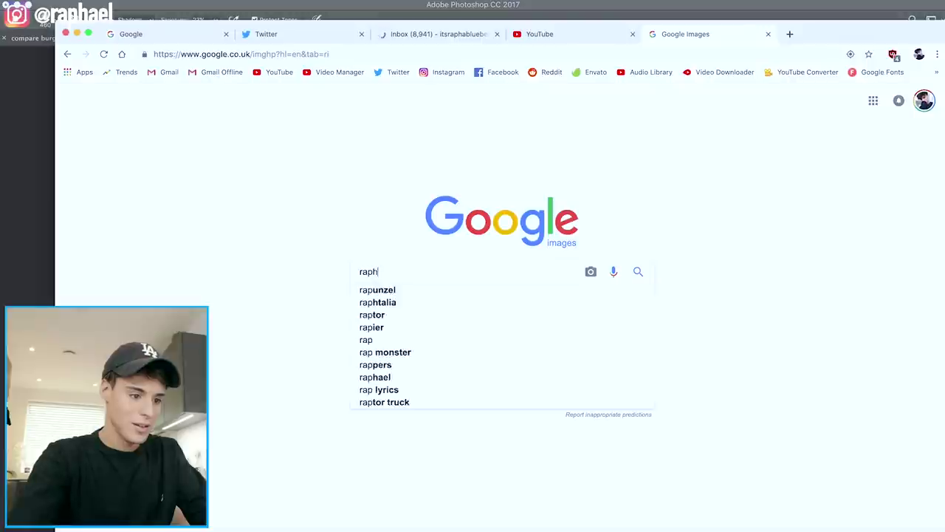
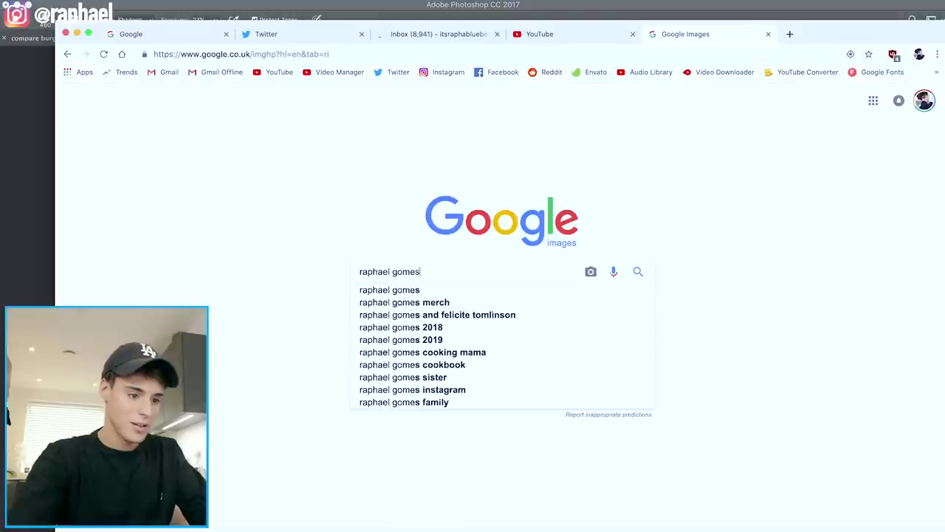
Search Google Images for the person's name and enlarge the blue-bandana photo preview
key(Return)
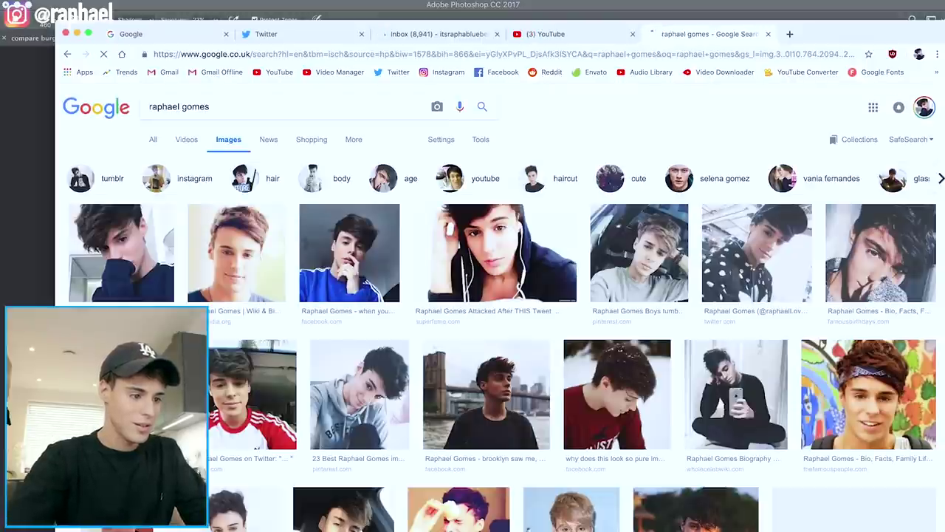
scroll(561, 332, down, 2)
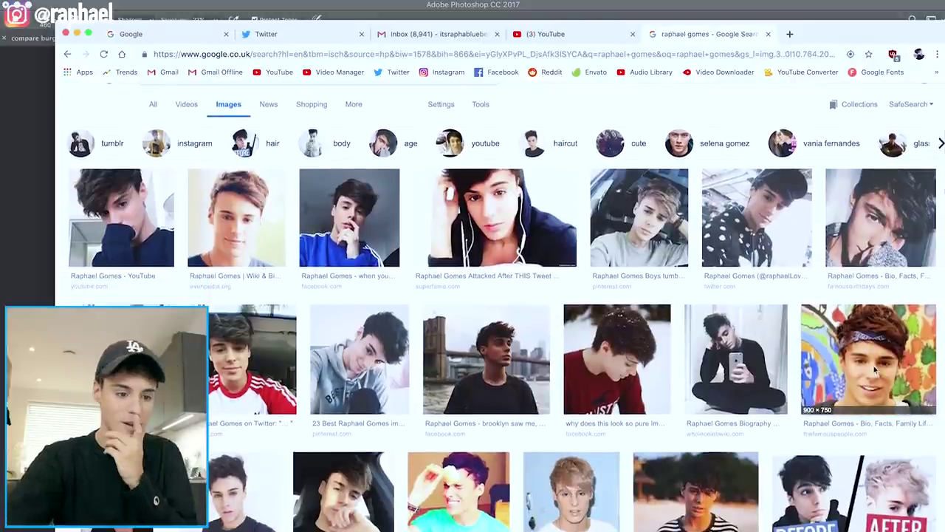
click(905, 370)
scroll(393, 401, up, 5)
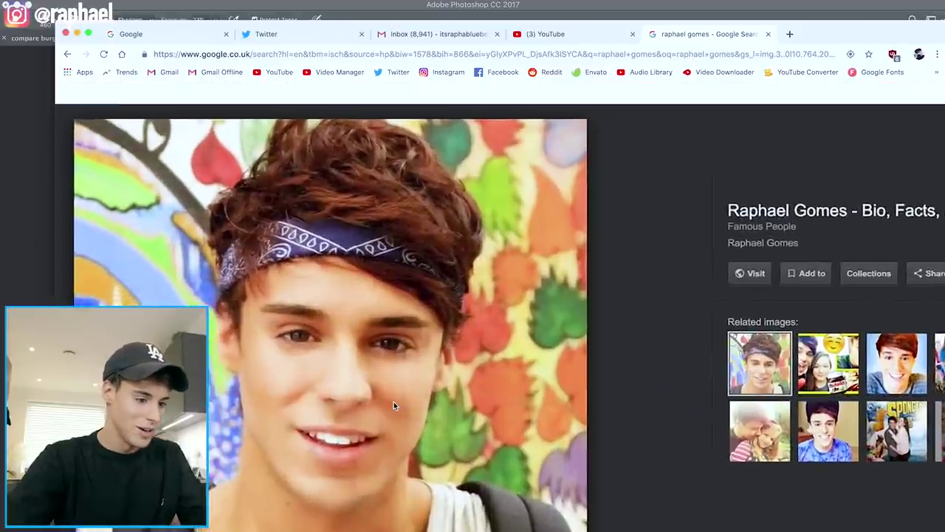
scroll(394, 402, right, 2)
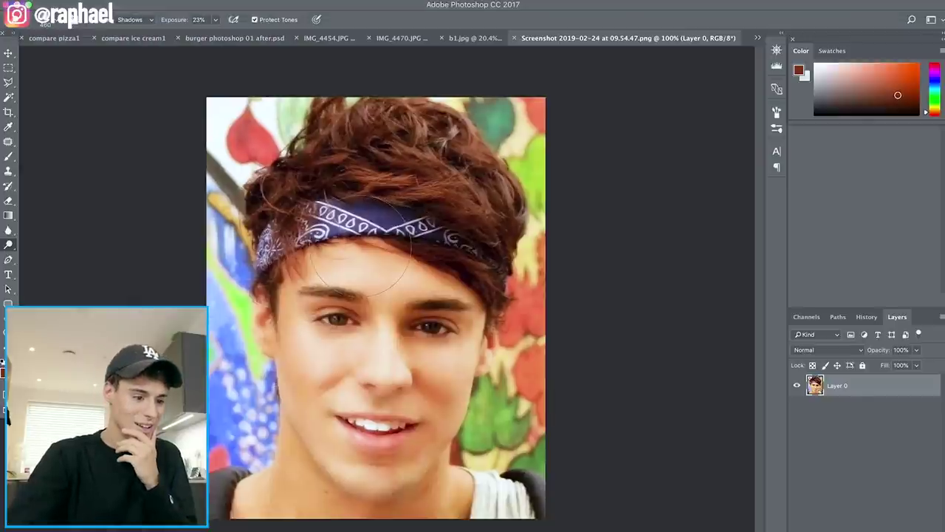
scroll(70, 85, up, 3)
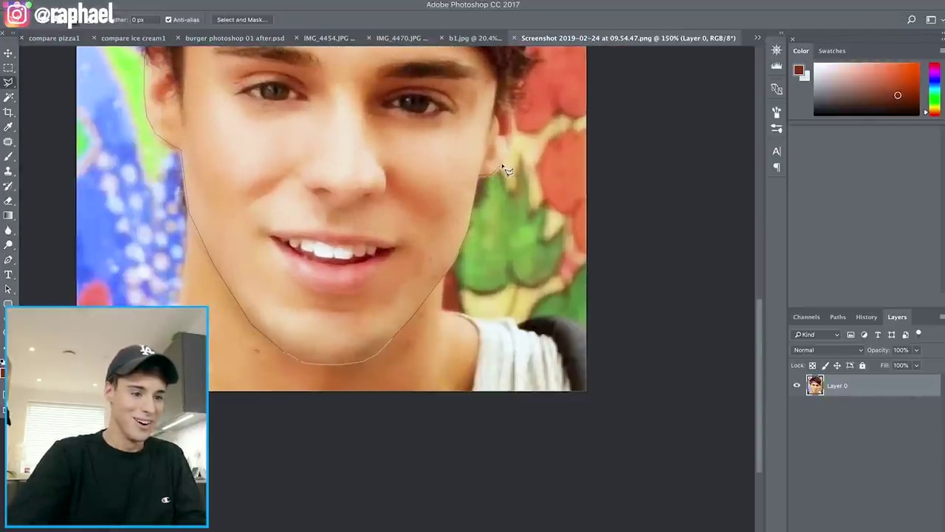
Copy the lassoed face to Layer 1 with Layer Via Copy and hide Layer 0
scroll(519, 139, up, 5)
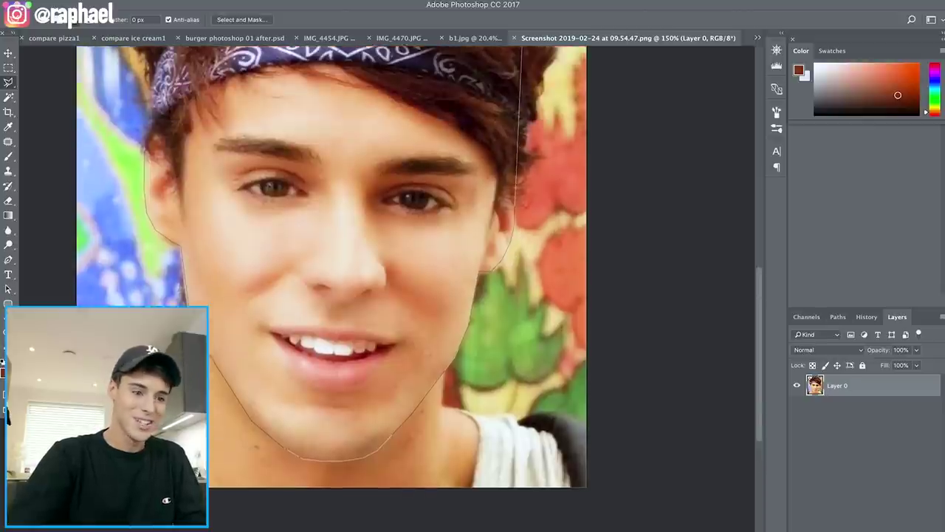
scroll(443, 332, down, 3)
right_click(289, 308)
click(377, 447)
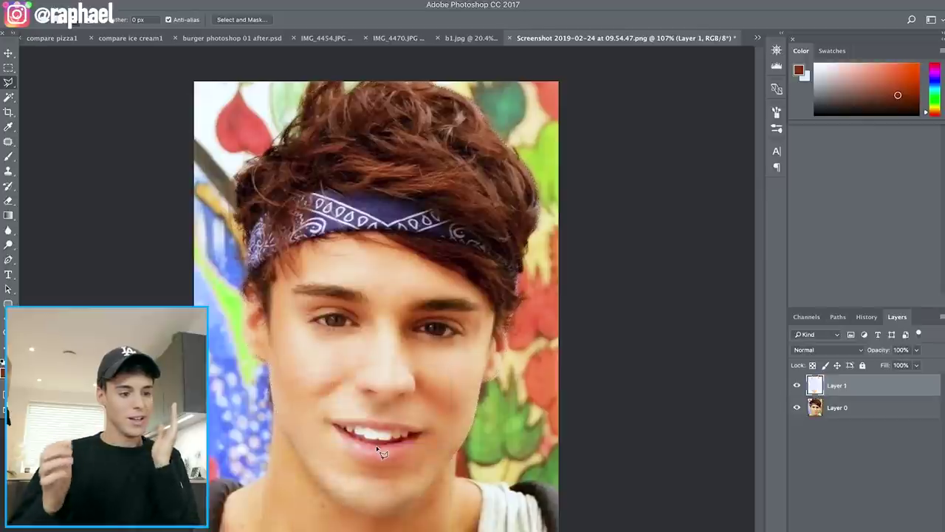
click(798, 408)
scroll(437, 428, down, 3)
scroll(439, 430, up, 1)
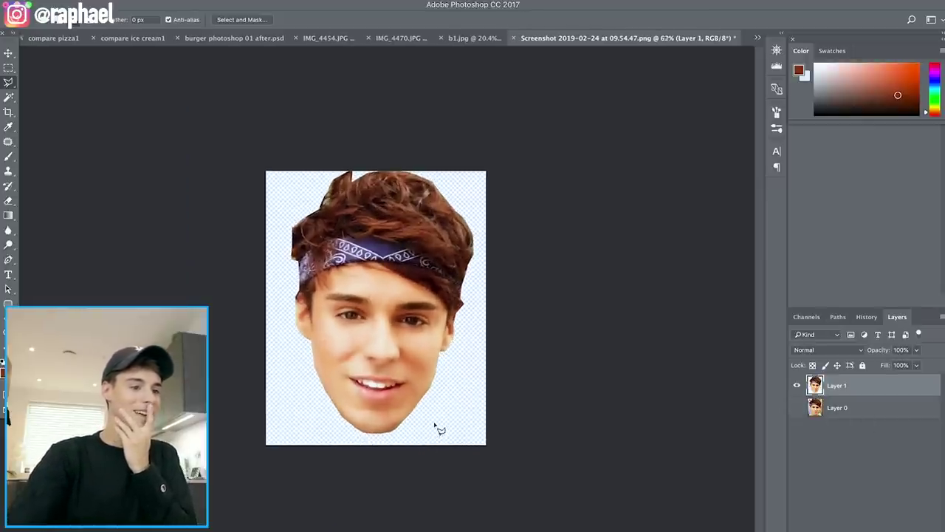
Float the face document and drag the cut-out face into the McFlurry photo
drag(545, 43, 546, 6)
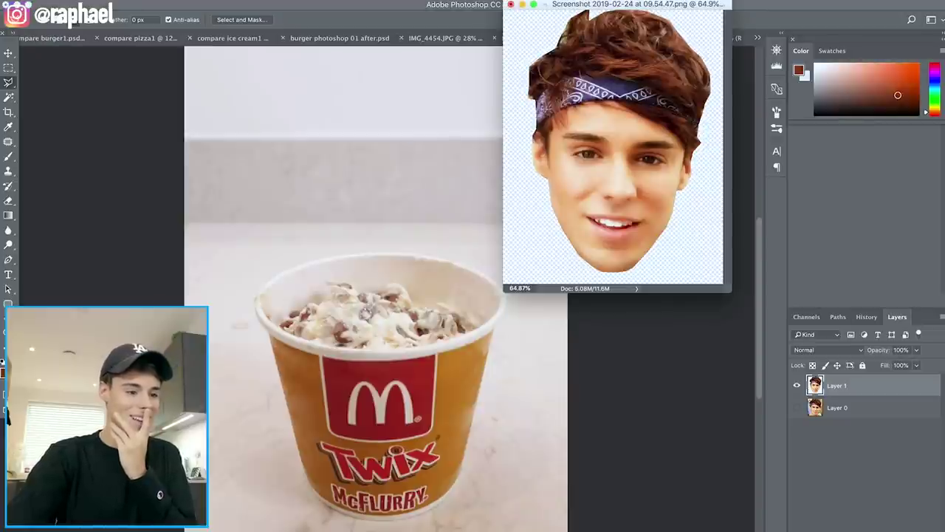
click(10, 54)
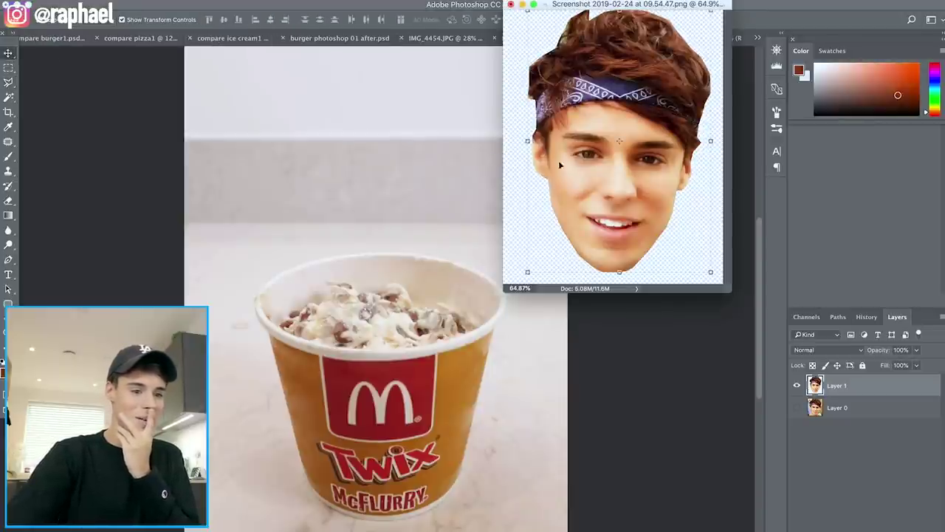
drag(558, 161, 392, 197)
drag(384, 254, 386, 305)
Scale the face down to fit the red panel and paint over the Twix letters
key(ctrl+t)
scroll(384, 332, up, 3)
drag(472, 421, 467, 413)
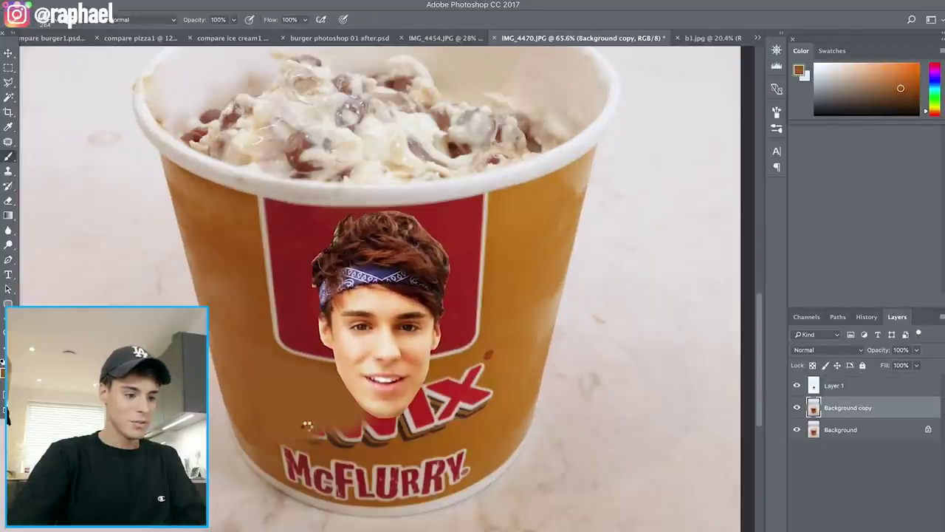
mouse_move(307, 435)
mouse_down()
mouse_move(365, 434)
mouse_move(373, 421)
mouse_move(426, 410)
mouse_up()
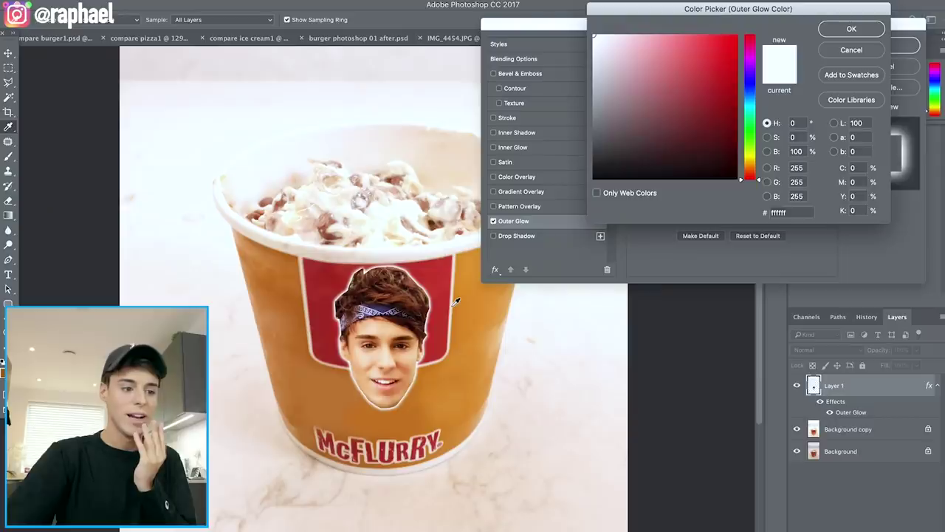
Give the face a pale outer glow and add Faux Bold TRASH text on the cup
click(457, 301)
click(849, 30)
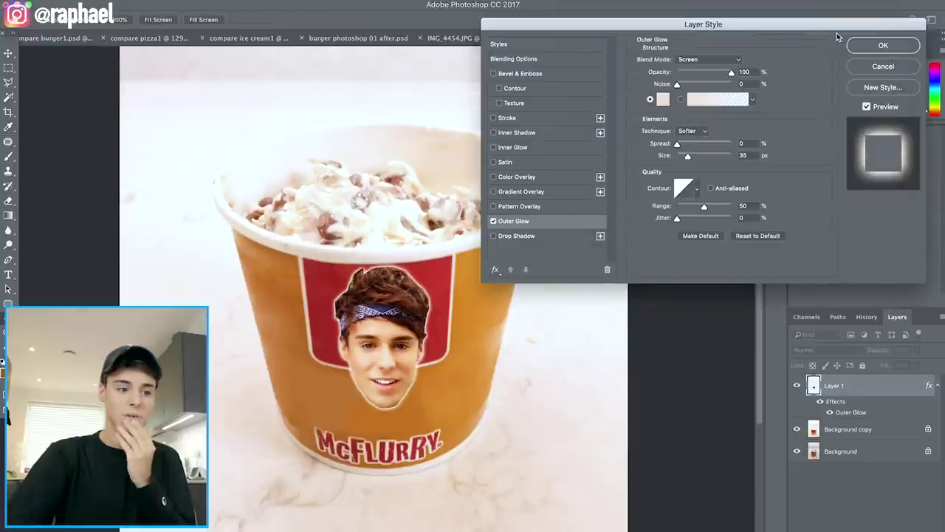
text(TRASH)
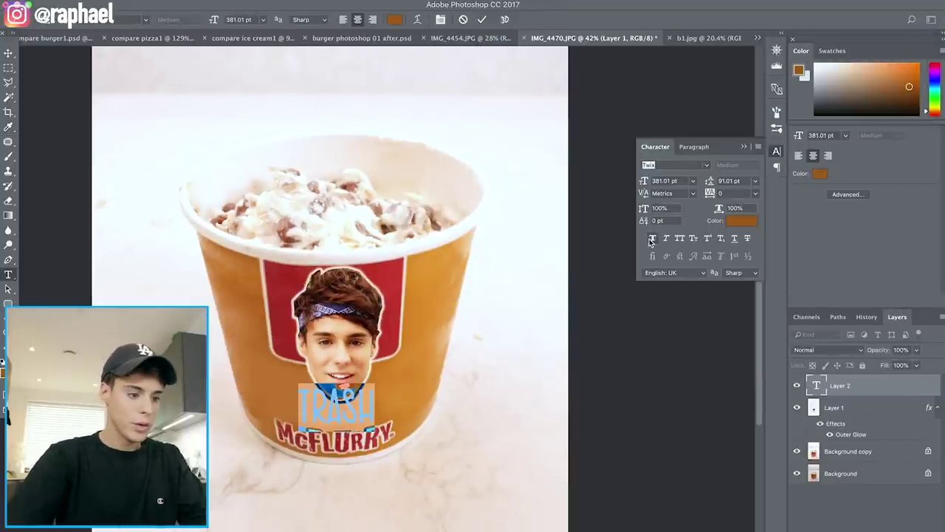
click(652, 240)
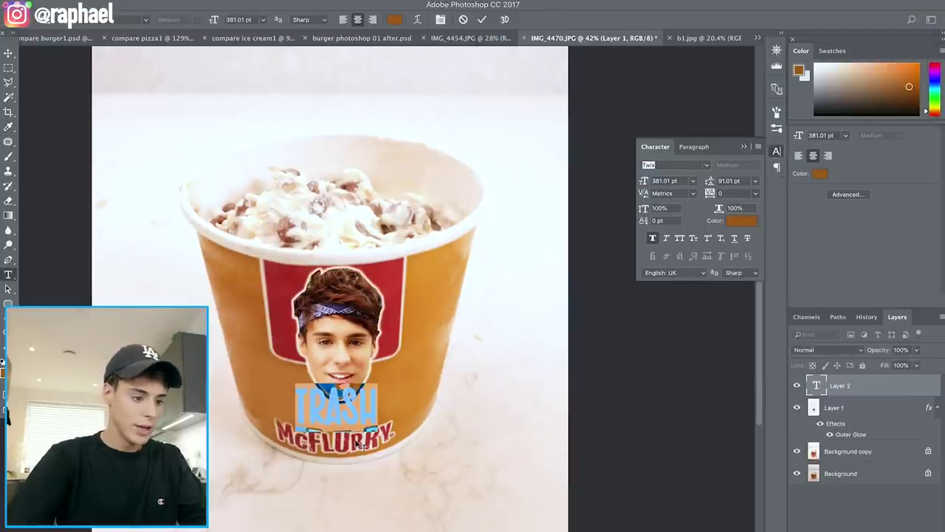
click(354, 406)
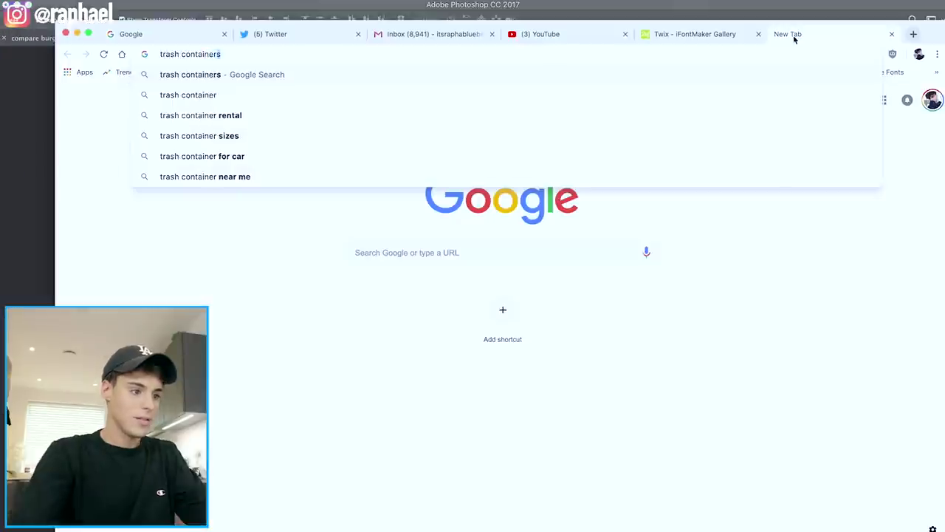
Search images for trash containers and make the trash heap layer active
key(Return)
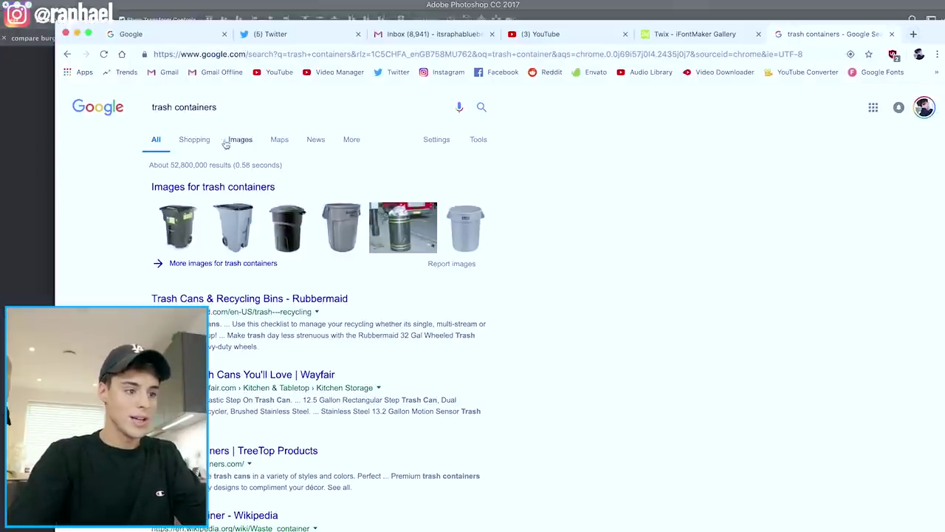
click(238, 139)
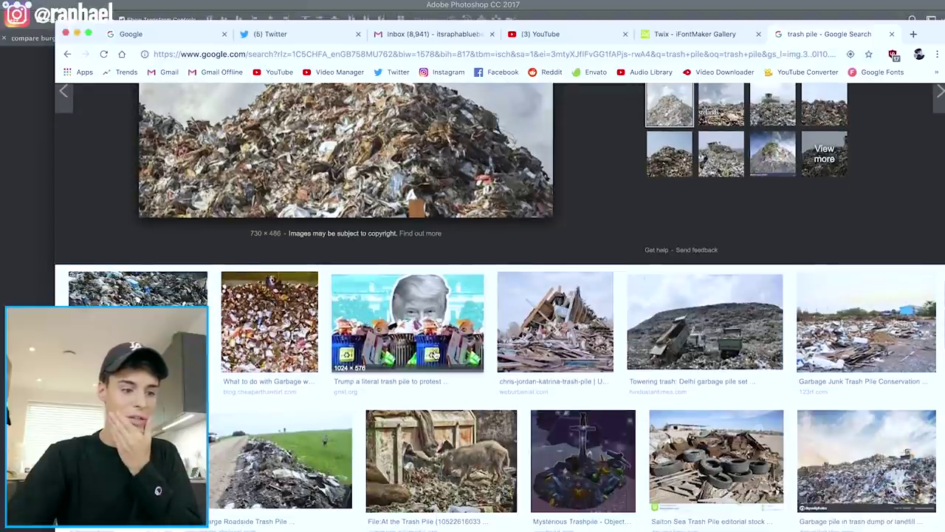
scroll(436, 341, up, 5)
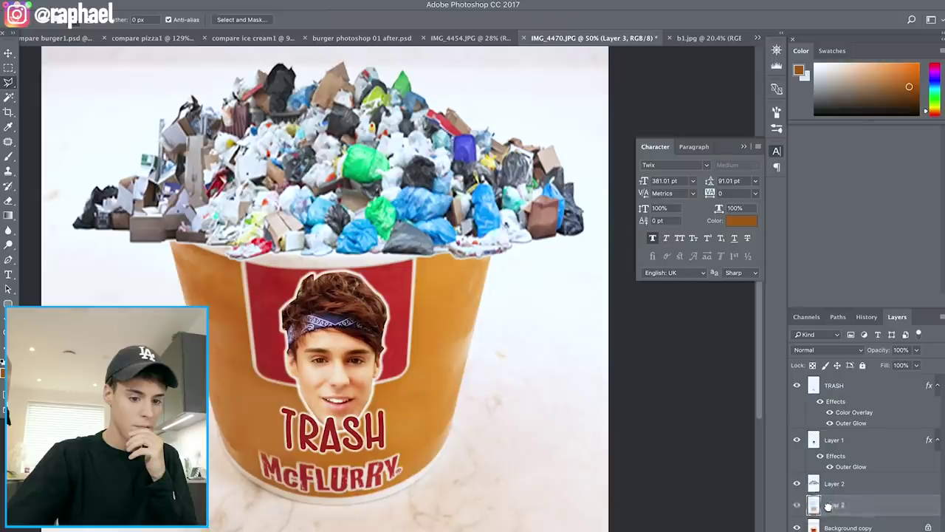
click(834, 508)
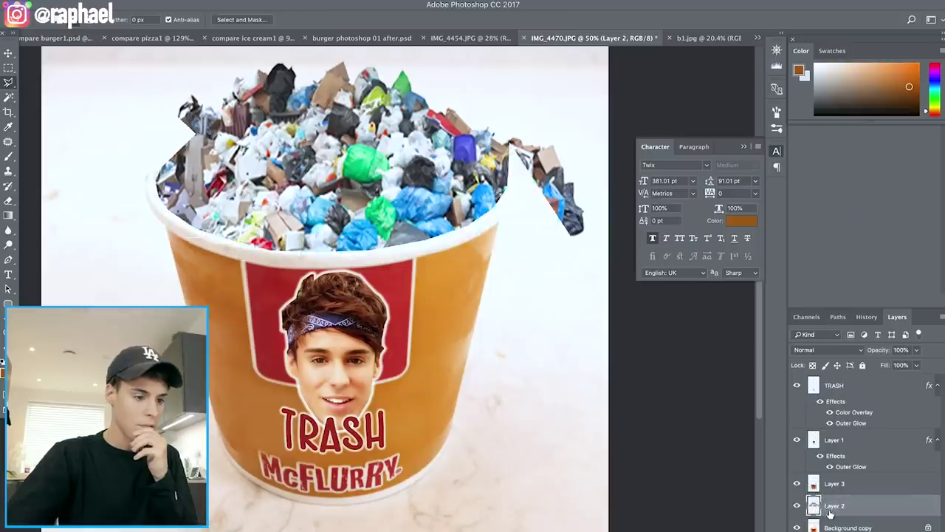
Erase the stray trash past the cup's right edge and zoom out
scroll(457, 271, up, 3)
key(e)
mouse_move(584, 303)
mouse_down()
mouse_move(564, 317)
mouse_move(585, 183)
mouse_move(560, 271)
mouse_move(565, 242)
mouse_up()
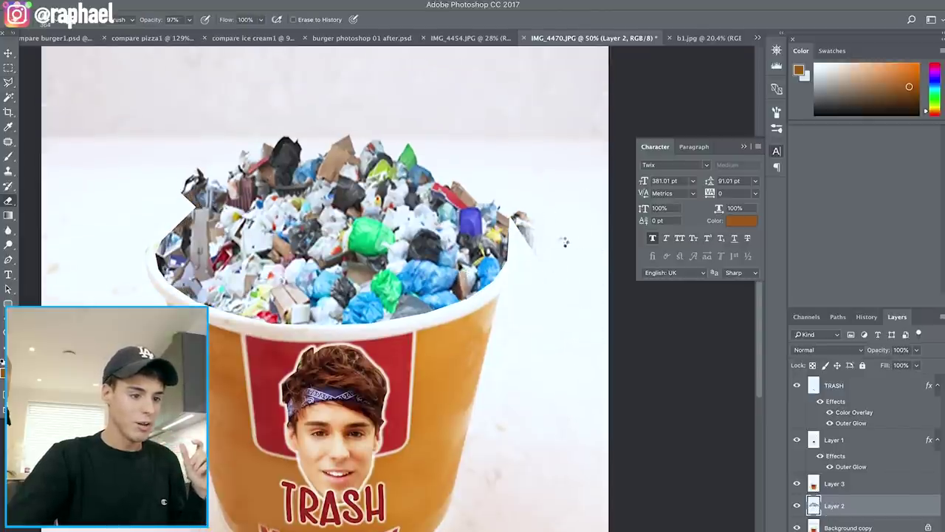
key(super+minus)
key(super+minus)
Brighten the trash heap with a raised Curves midtone
key(super+m)
drag(672, 133, 663, 130)
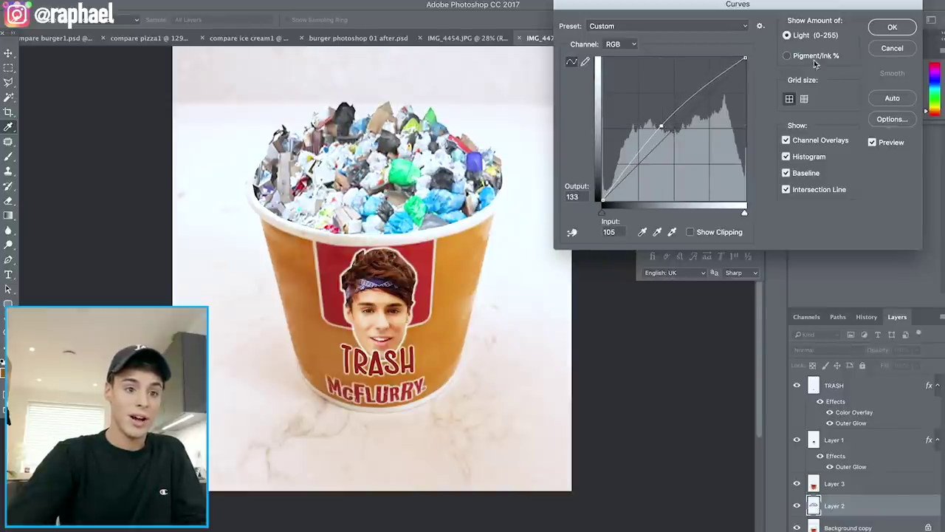
click(894, 27)
Open Image > Adjustments > Vibrance to boost the trash heap's colour, previewing +65
click(145, 2)
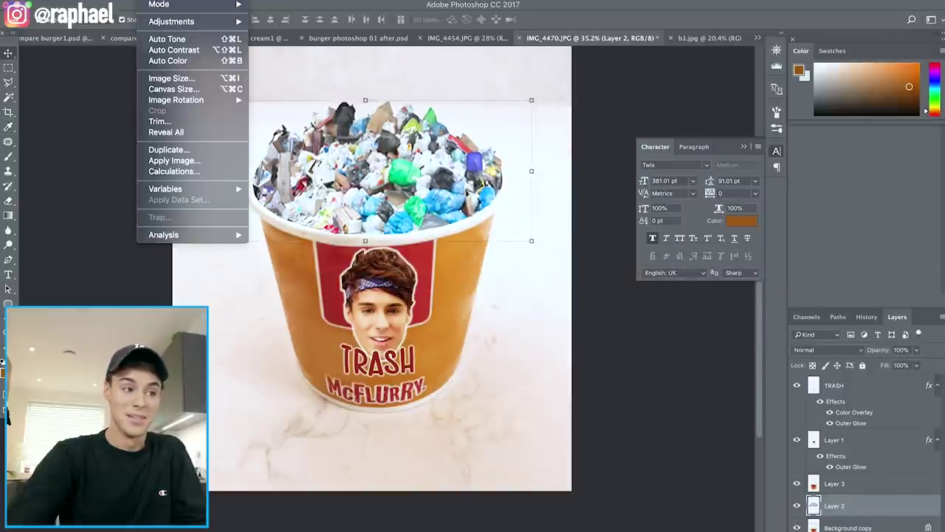
mouse_move(207, 21)
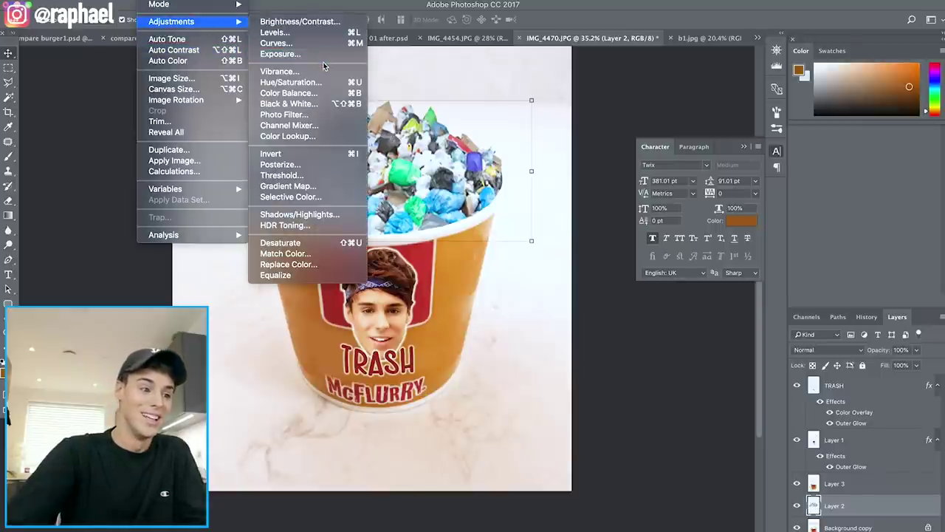
click(322, 73)
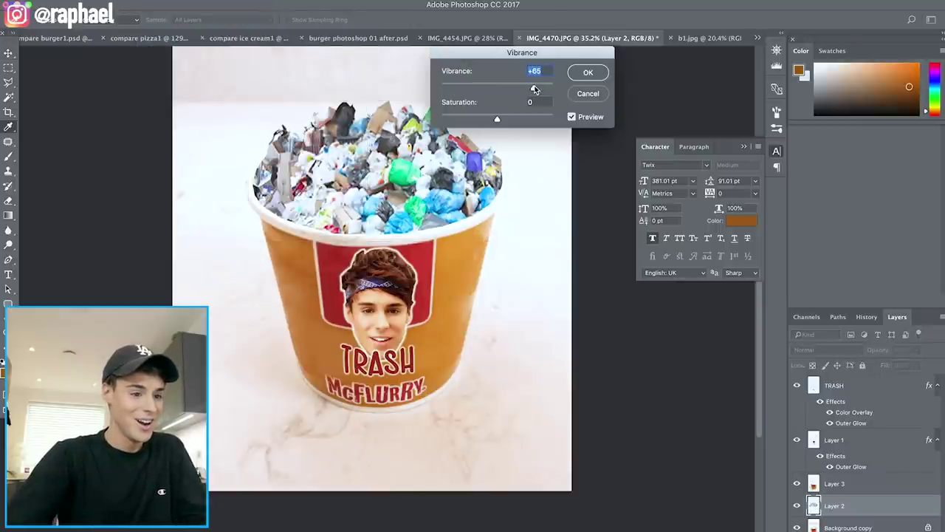